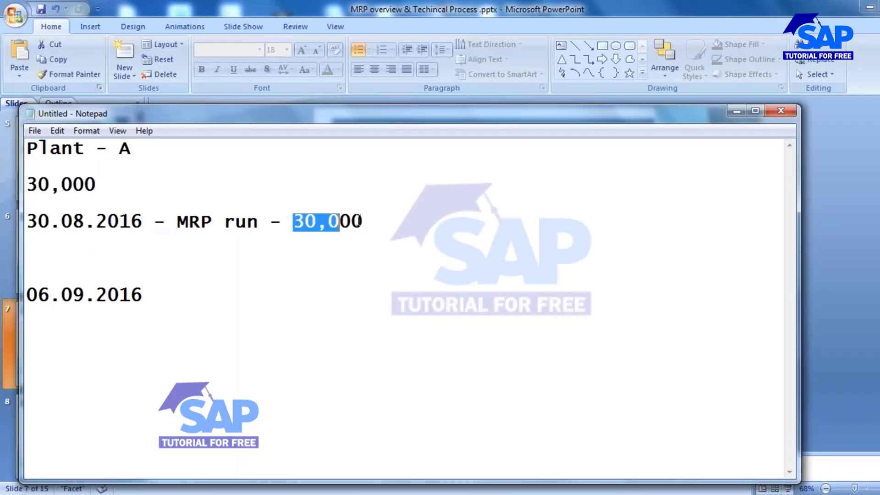
# Add the line "10,000 - Change" below the 30.08.2016 MRP run line in the note
pyautogui.click(69, 257)
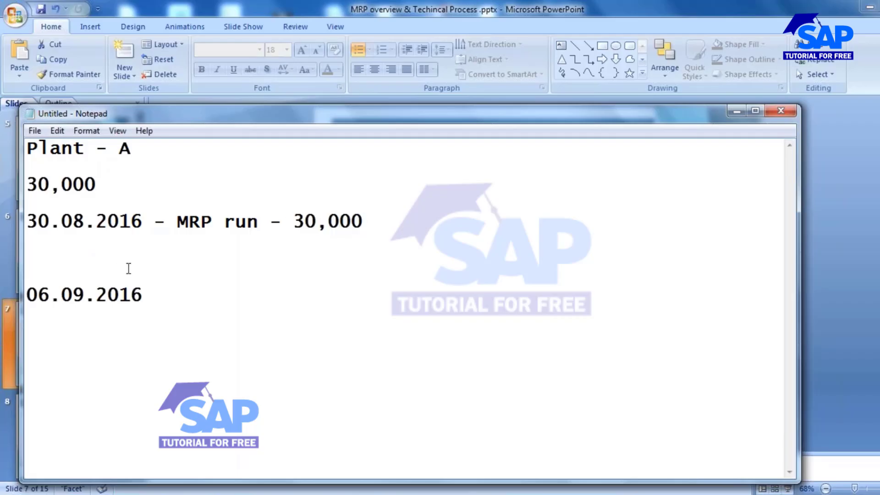
pyautogui.write('10,00')
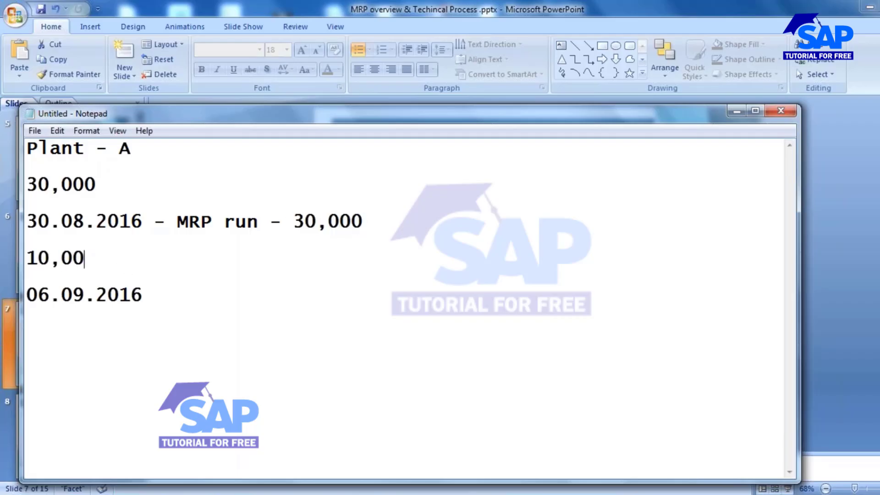
pyautogui.write('0 - Chage')
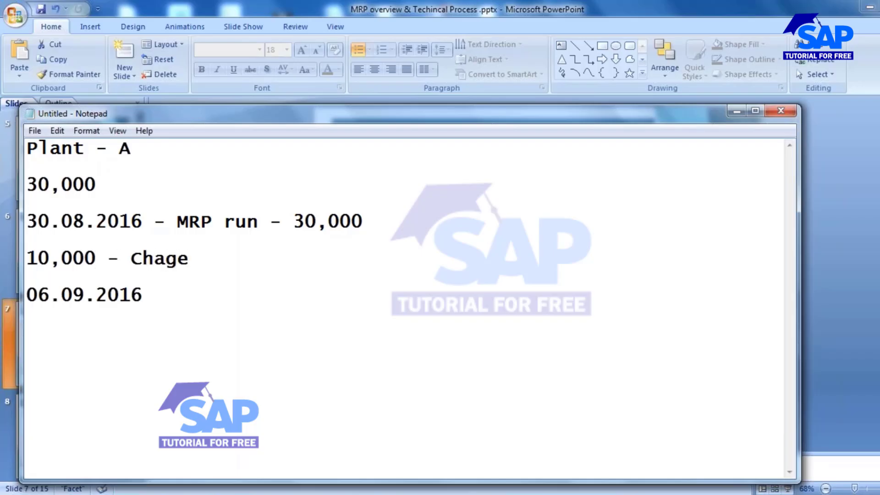
pyautogui.press('Left')
pyautogui.press('Left')
pyautogui.write('n')
pyautogui.press('Right')
pyautogui.press('Right')
# Insert the line "20,000 - no change" directly beneath the "10,000 - Change" line
pyautogui.press('Return')
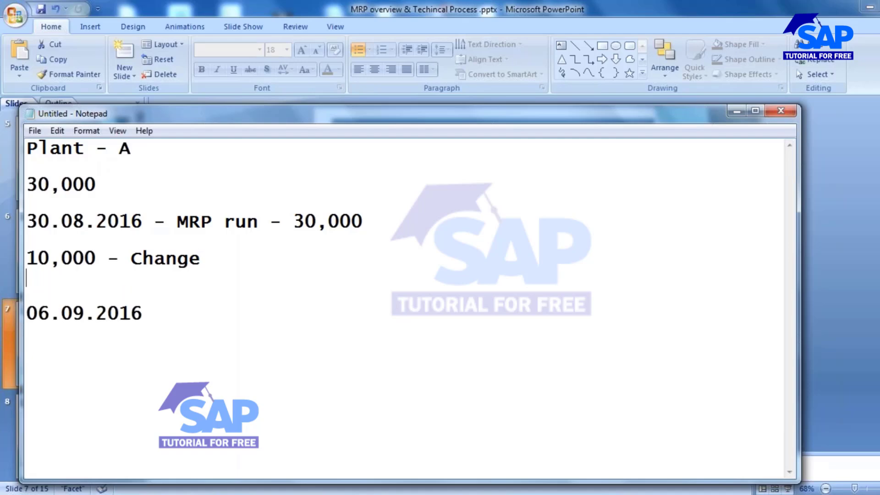
pyautogui.write('20,000 - ')
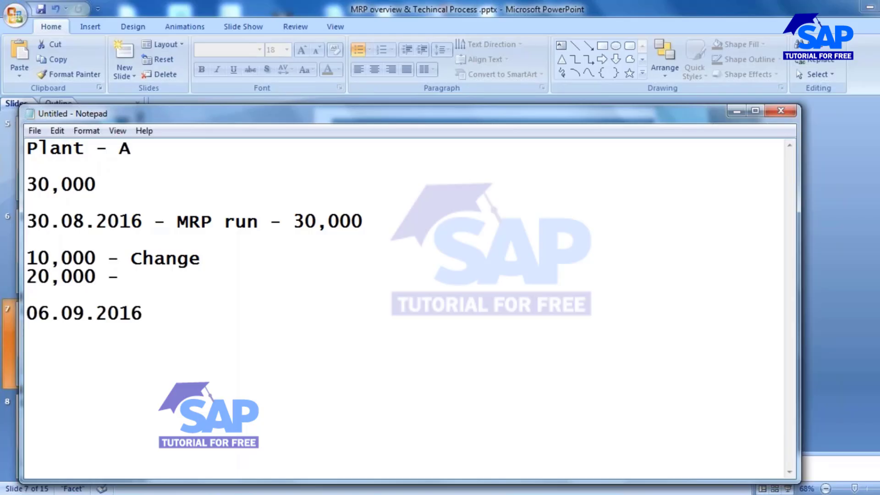
pyautogui.write('no change')
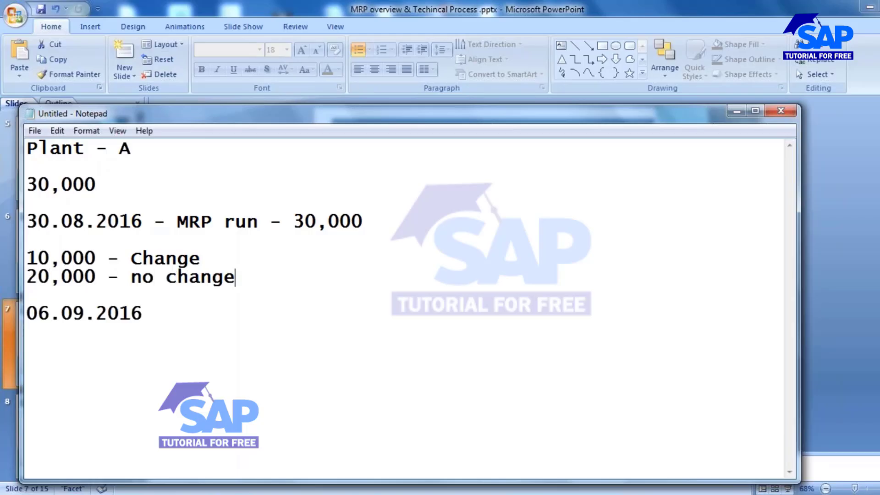
# Extend the 06.09.2016 line with "- 10,000" as the number for that MRP run
pyautogui.click(146, 315)
pyautogui.write('-')
pyautogui.moveTo(293, 222); pyautogui.dragTo(376, 227)
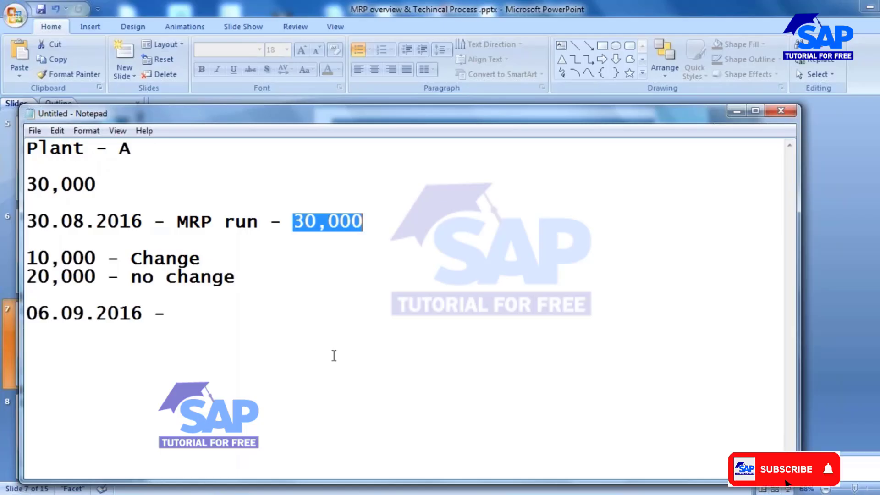
pyautogui.click(316, 223)
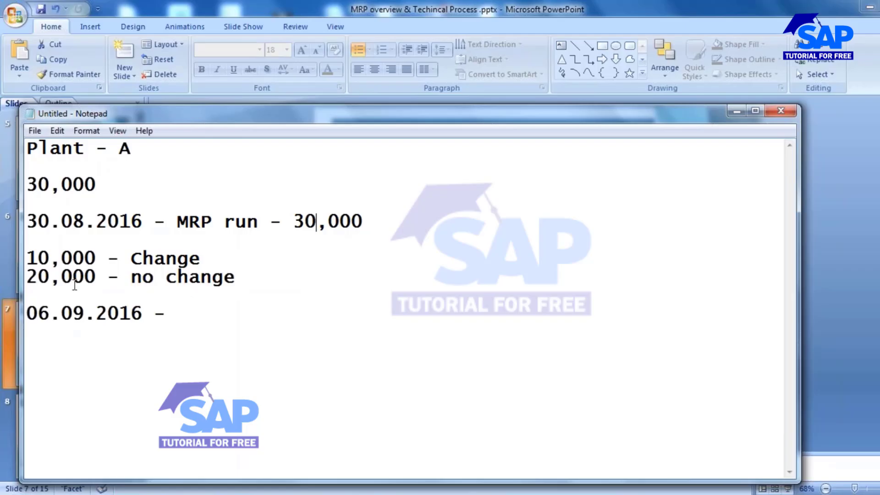
pyautogui.moveTo(37, 276); pyautogui.dragTo(234, 277)
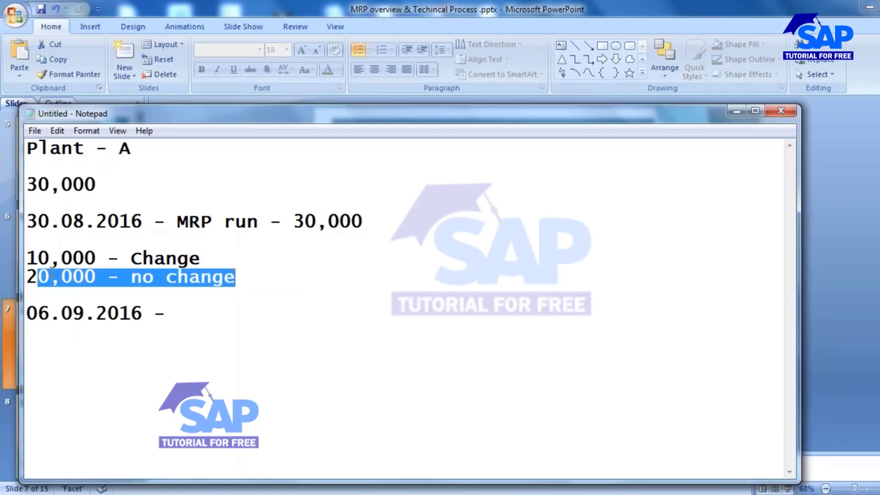
pyautogui.moveTo(26, 277); pyautogui.dragTo(236, 277)
pyautogui.click(177, 314)
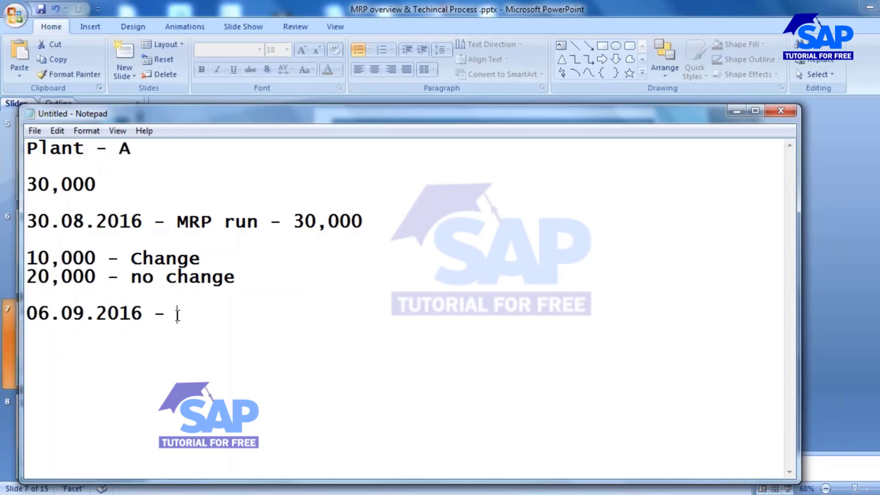
pyautogui.write('10,000')
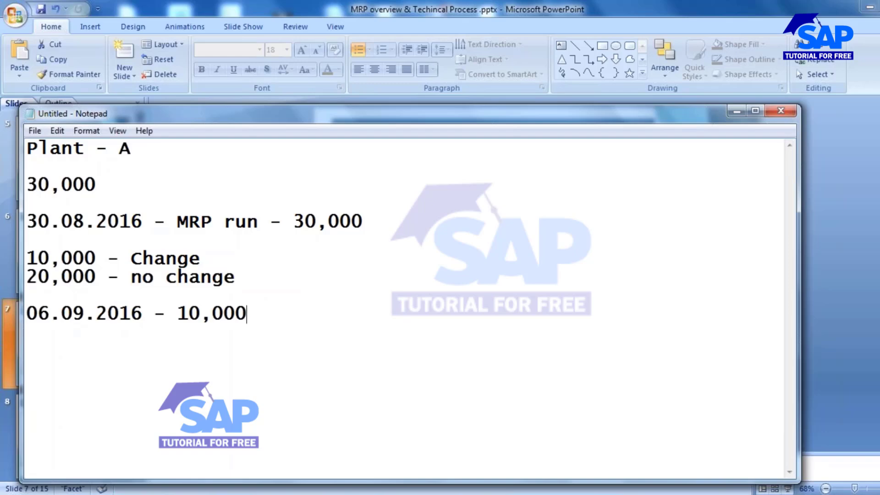
# Append the word "Materials" after 10,000 on the 06.09.2016 line
pyautogui.moveTo(26, 222); pyautogui.dragTo(142, 221)
pyautogui.click(186, 315)
pyautogui.moveTo(186, 314); pyautogui.dragTo(267, 316)
pyautogui.click(268, 316)
pyautogui.write('Materials')
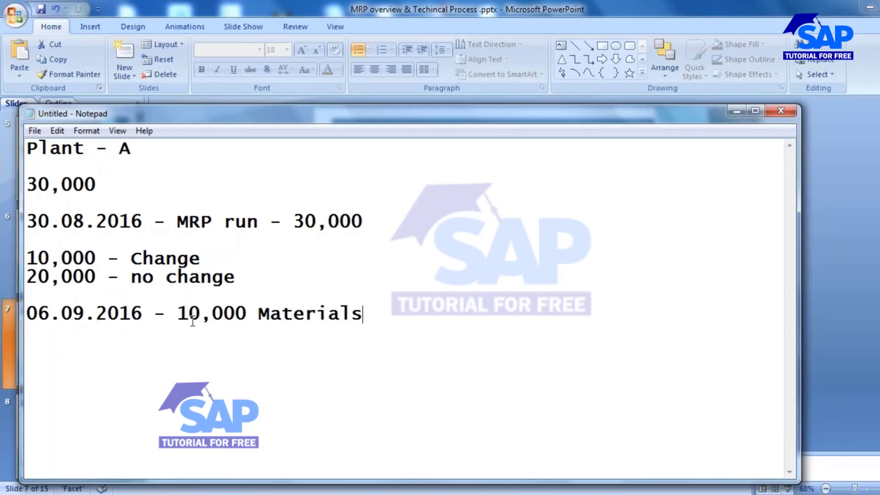
# Compare the materials count of the 06.09.2016 run with the change and no-change counts by highlighting each one
pyautogui.moveTo(178, 313); pyautogui.dragTo(247, 314)
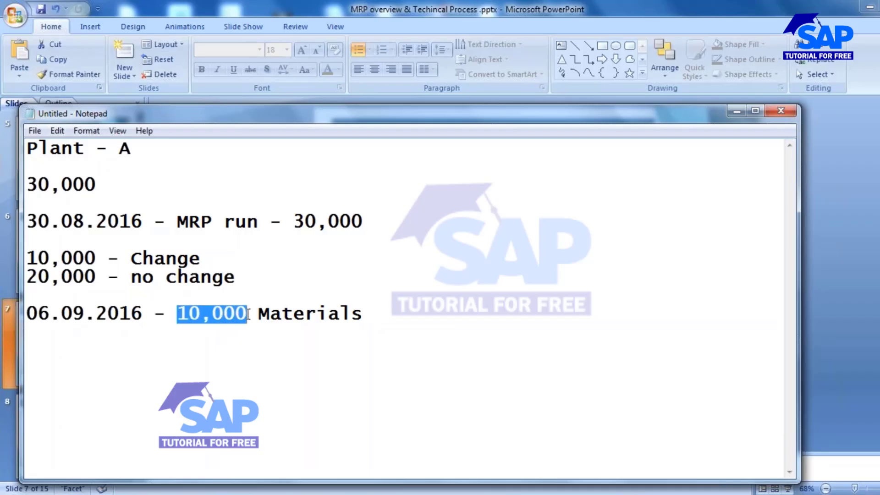
pyautogui.moveTo(108, 258); pyautogui.dragTo(27, 260)
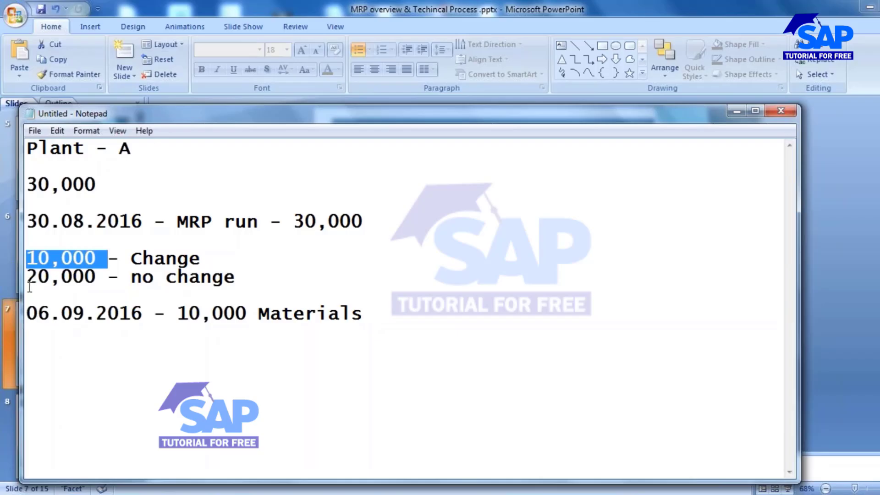
pyautogui.moveTo(27, 277); pyautogui.dragTo(111, 285)
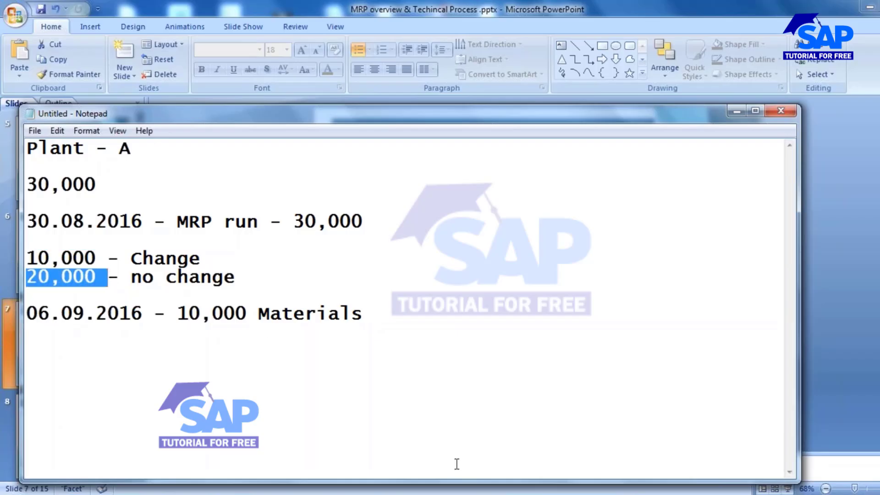
# Switch to SAP Logon, open the SAP VITS connection and log on to client 800 with the user name and account password
pyautogui.hotkey('alt', 'Tab')
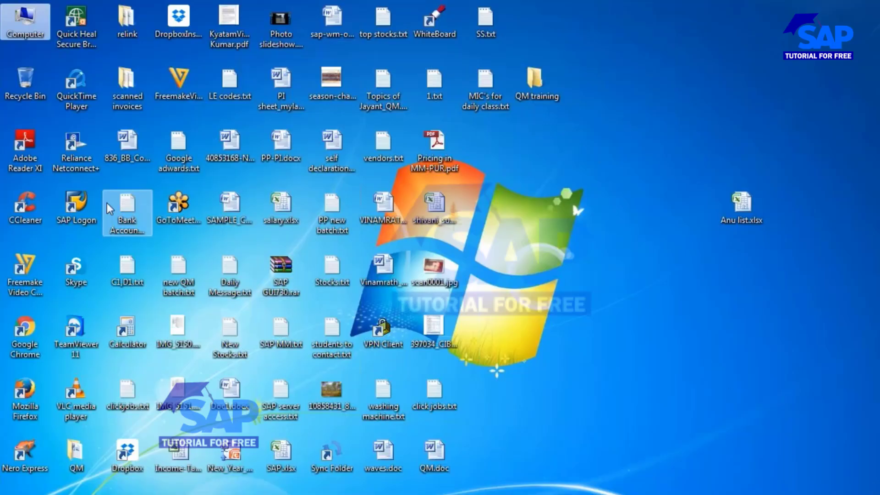
pyautogui.doubleClick(76, 204)
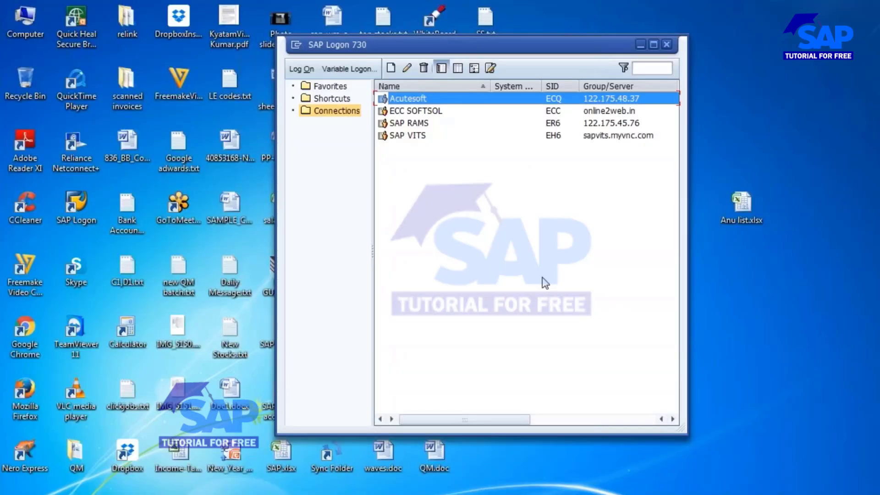
pyautogui.doubleClick(407, 137)
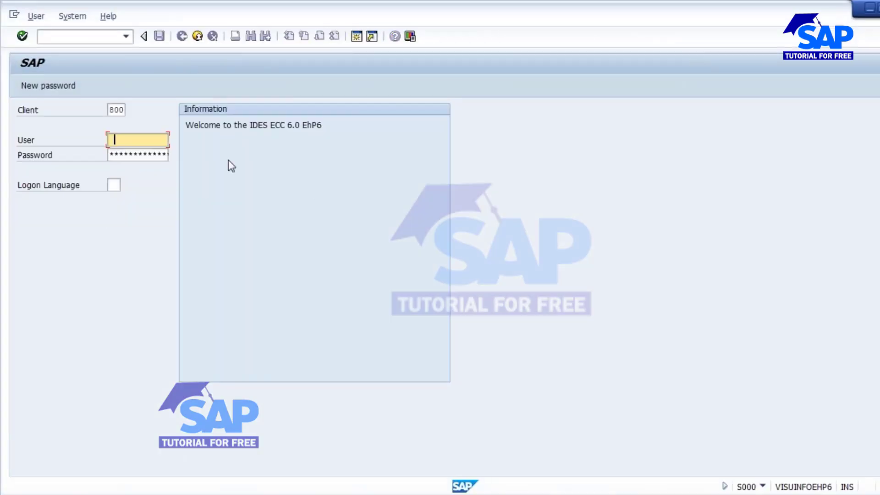
pyautogui.click(130, 139)
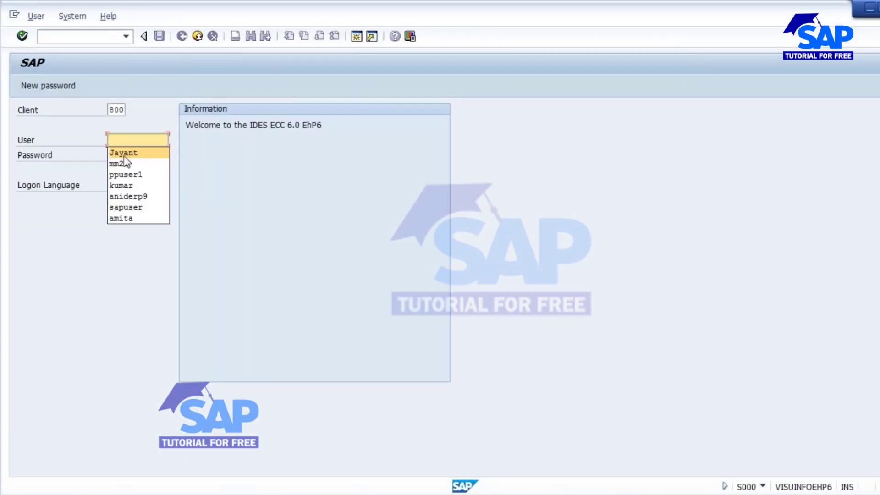
pyautogui.click(125, 154)
pyautogui.write('******')
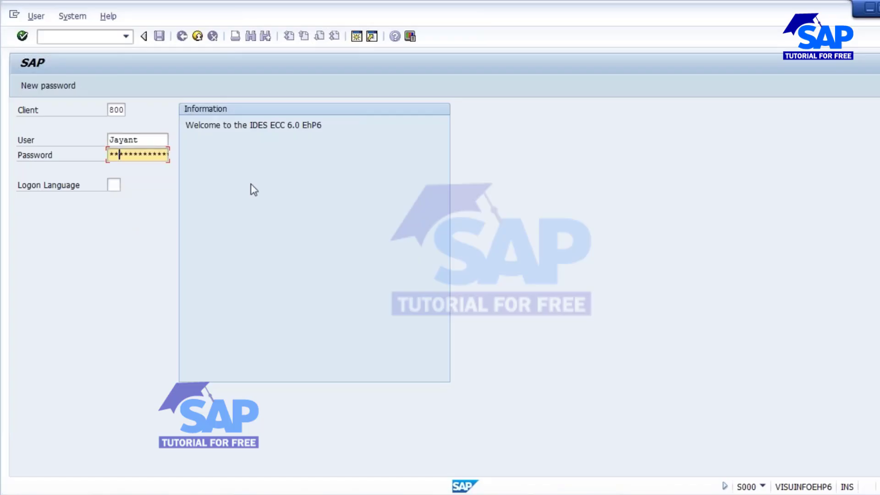
pyautogui.press('Return')
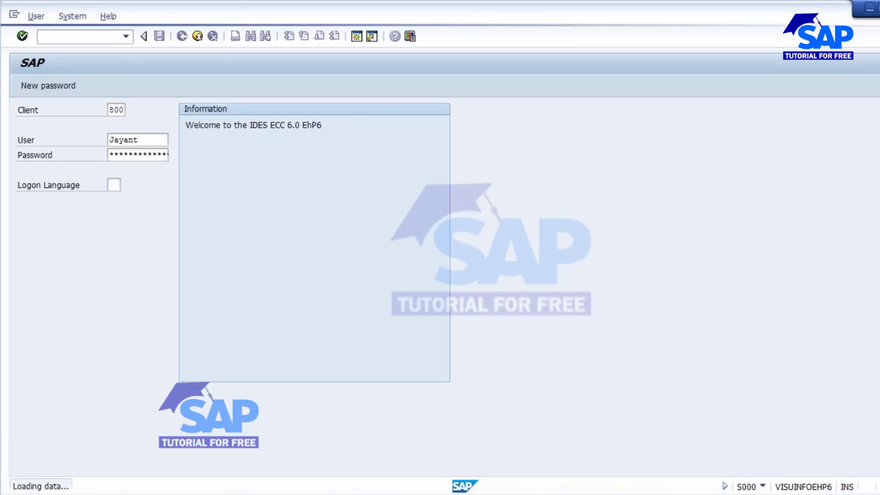
# Run the materials list MM60 for plant 1000, material type FERT and the creator's user name, and select material 2094
pyautogui.write('mm60')
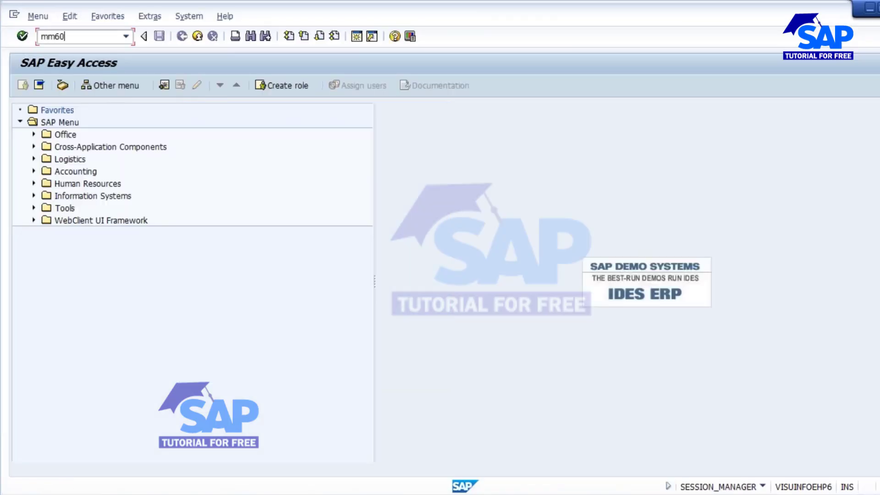
pyautogui.press('Return')
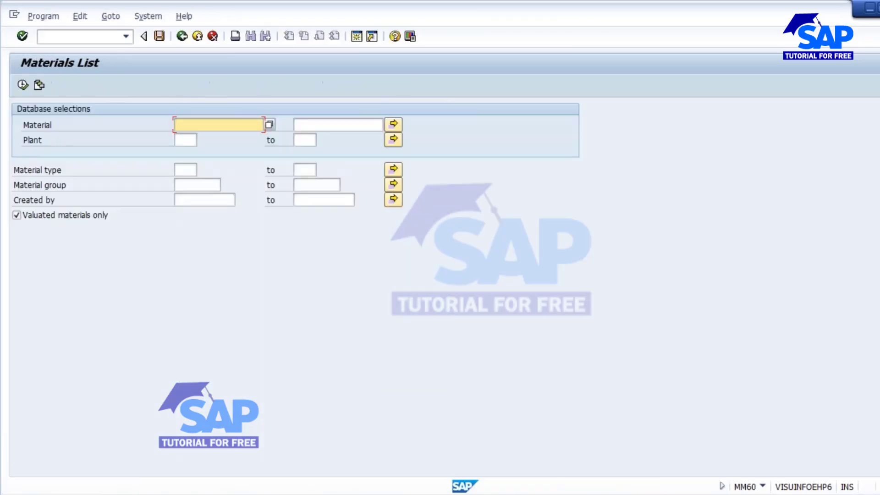
pyautogui.click(185, 139)
pyautogui.write('1000')
pyautogui.click(185, 169)
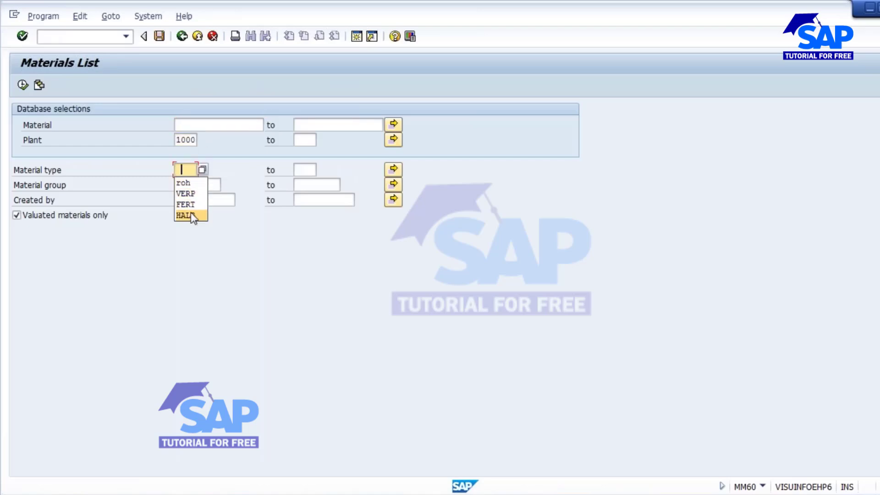
pyautogui.click(188, 204)
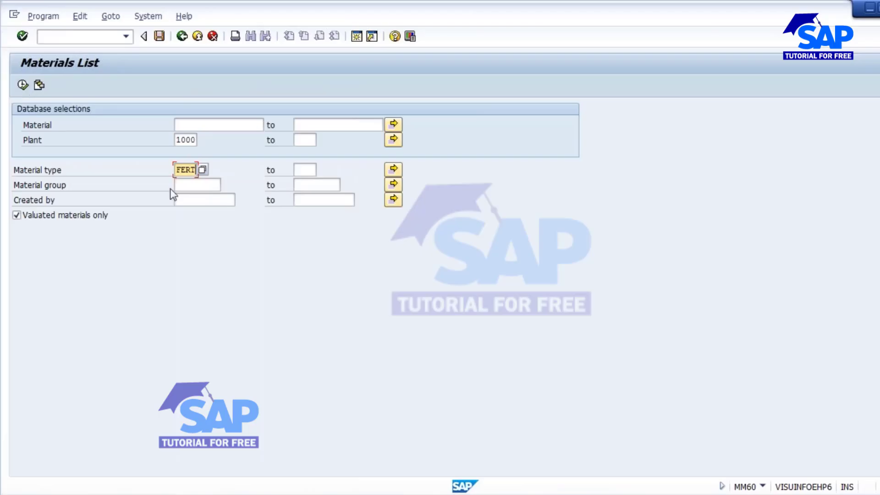
pyautogui.click(205, 200)
pyautogui.click(193, 212)
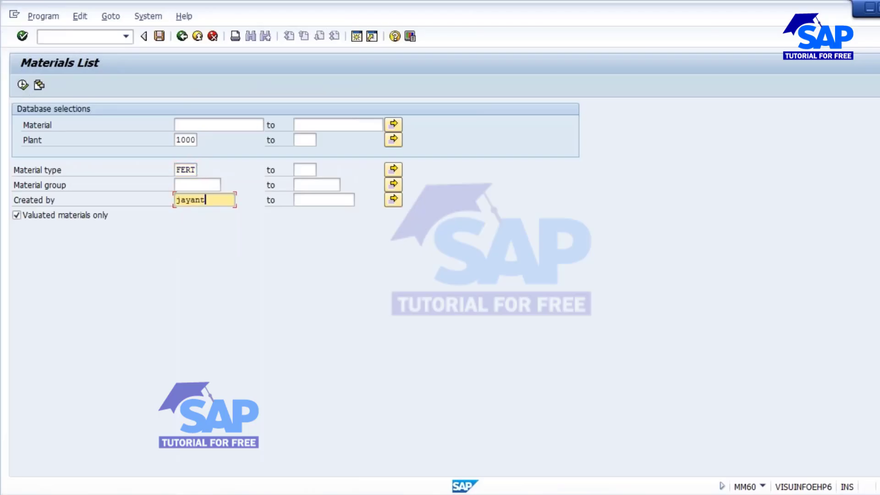
pyautogui.click(23, 86)
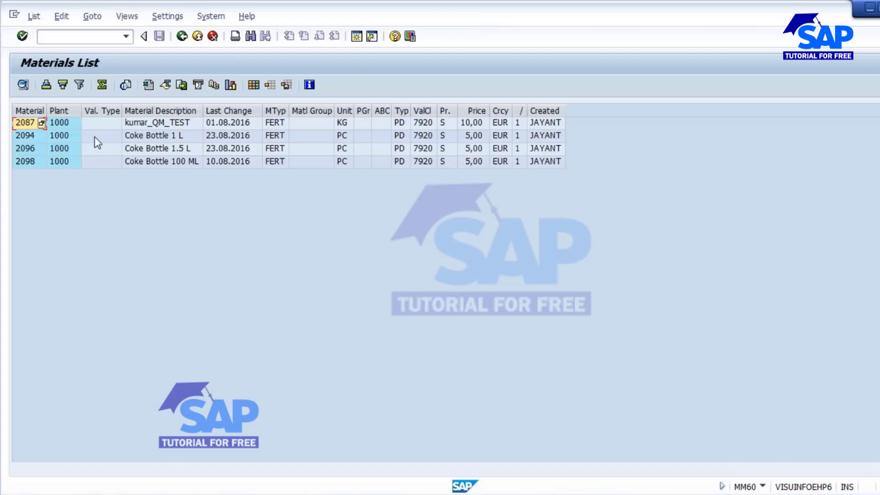
pyautogui.click(26, 135)
pyautogui.click(158, 169)
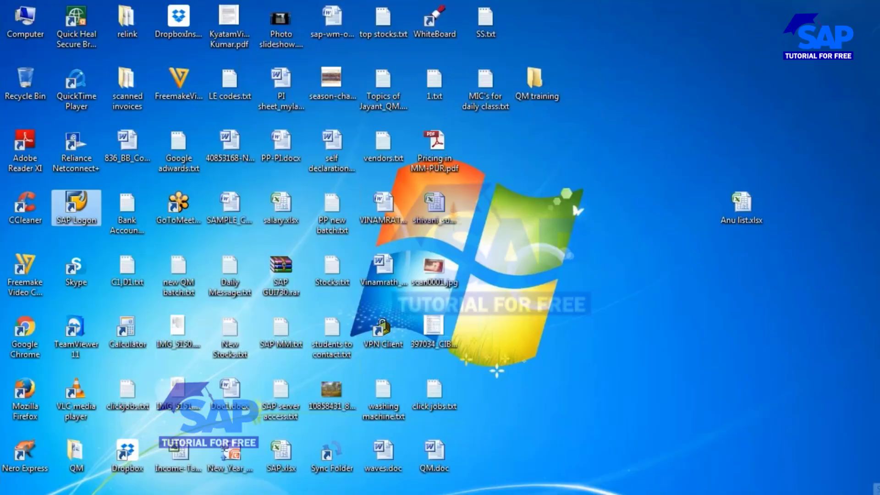
pyautogui.rightClick(601, 241)
pyautogui.click(631, 278)
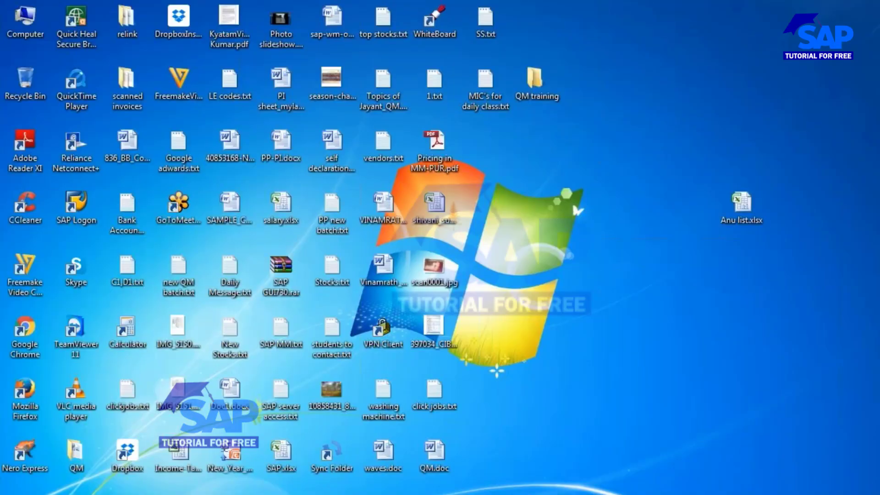
pyautogui.rightClick(555, 218)
pyautogui.click(573, 257)
pyautogui.rightClick(549, 223)
pyautogui.click(573, 268)
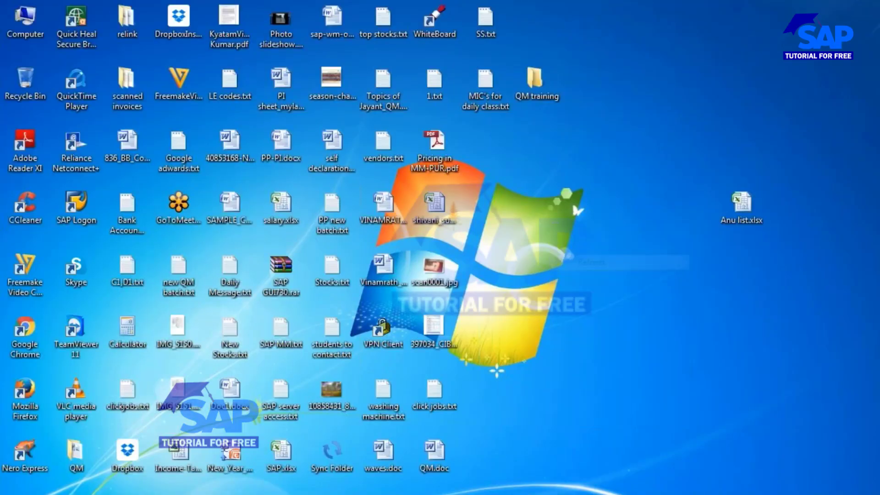
# Return to SAP Easy Access, display the MD04 stock/requirements list for material 2094 in plant 1000, and select its planned order entry
pyautogui.click(628, 451)
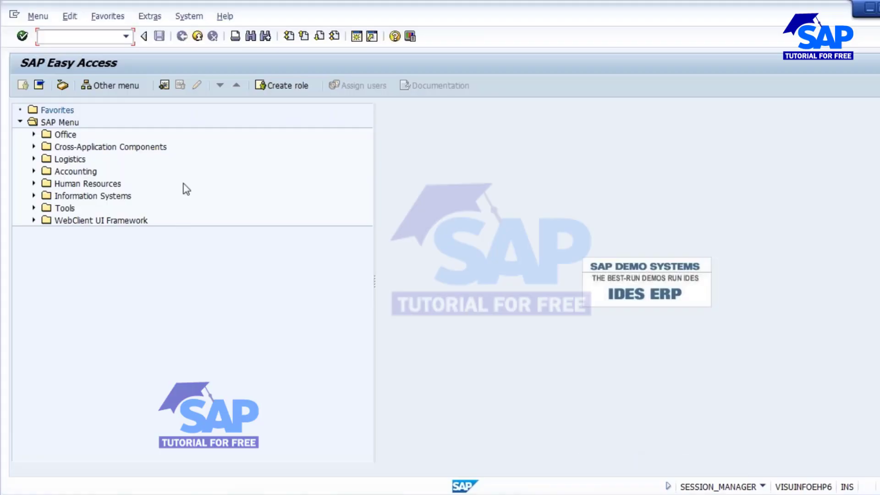
pyautogui.write('md04')
pyautogui.press('Return')
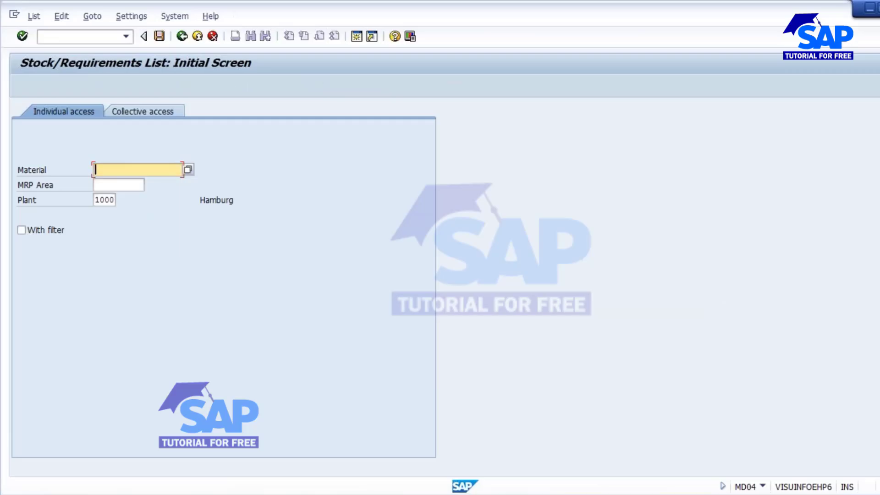
pyautogui.write('2094')
pyautogui.press('Return')
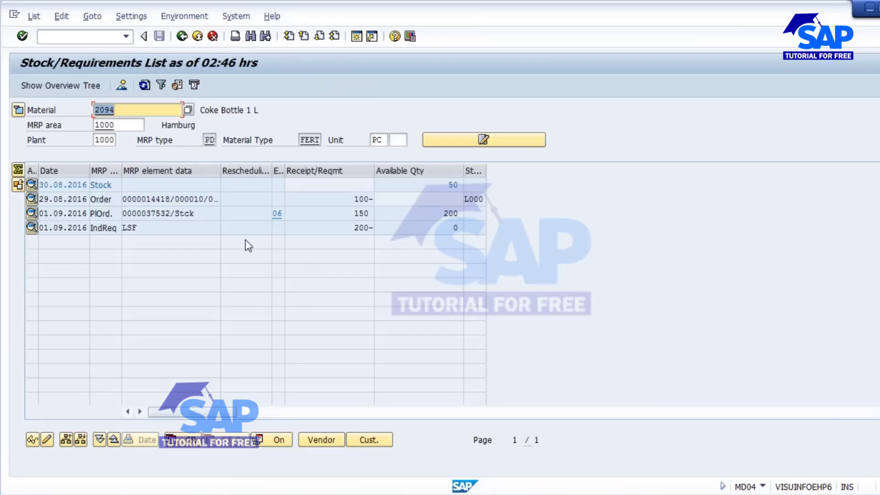
pyautogui.click(354, 227)
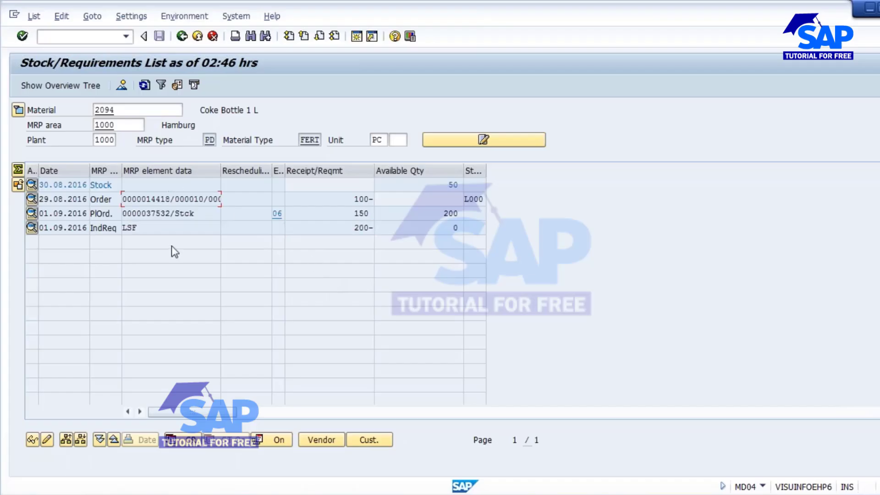
pyautogui.click(171, 213)
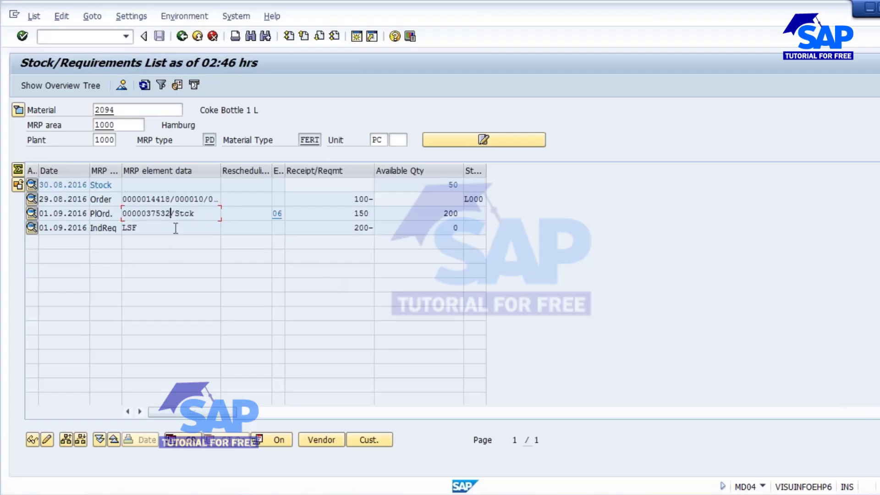
# Delete the 01.09.2016 planned independent requirement of material 2094, save the change and refresh the stock/requirements list
pyautogui.doubleClick(133, 228)
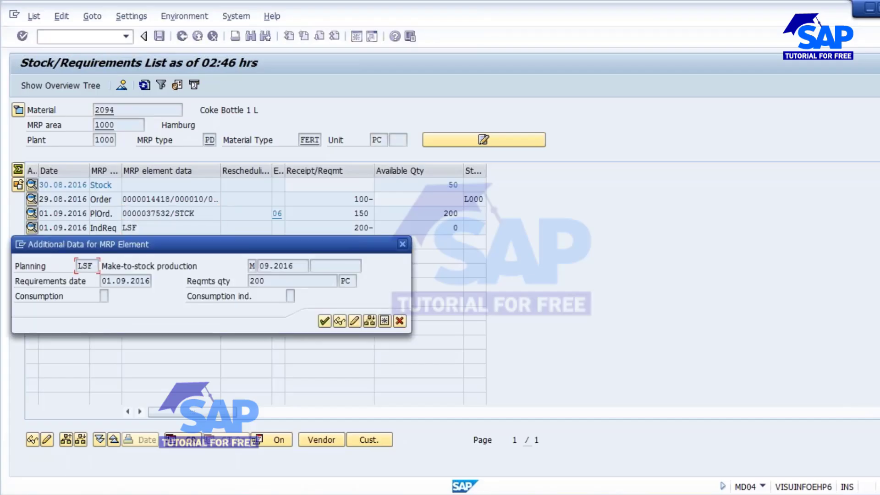
pyautogui.click(356, 320)
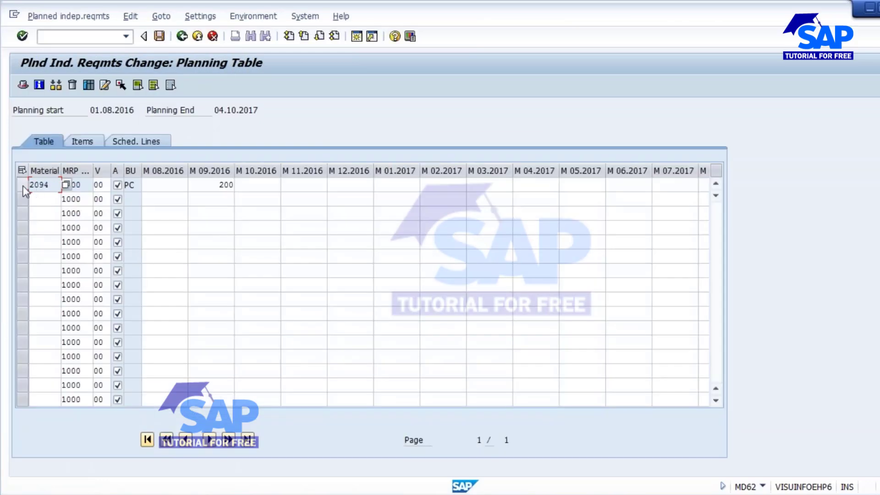
pyautogui.click(72, 86)
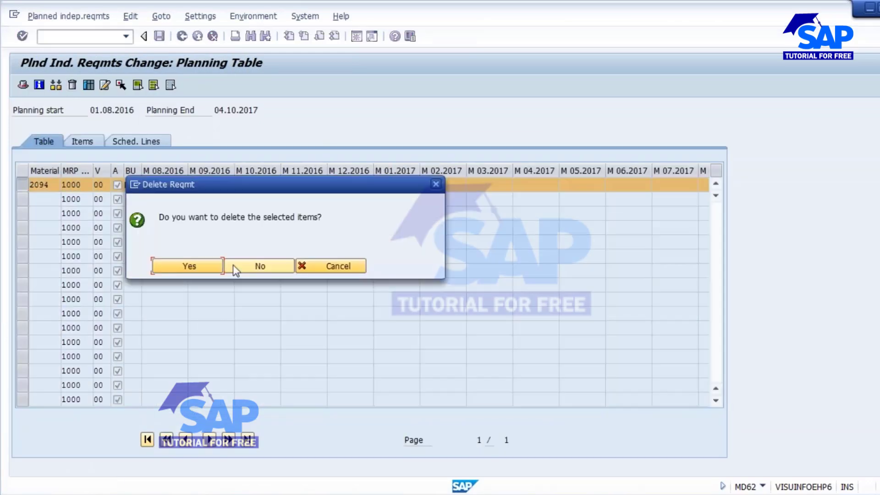
pyautogui.click(182, 266)
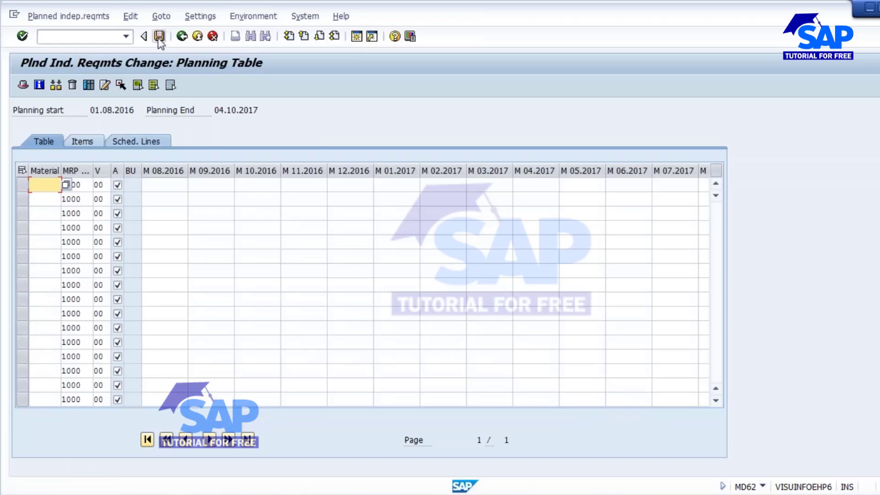
pyautogui.hotkey('ctrl', 's')
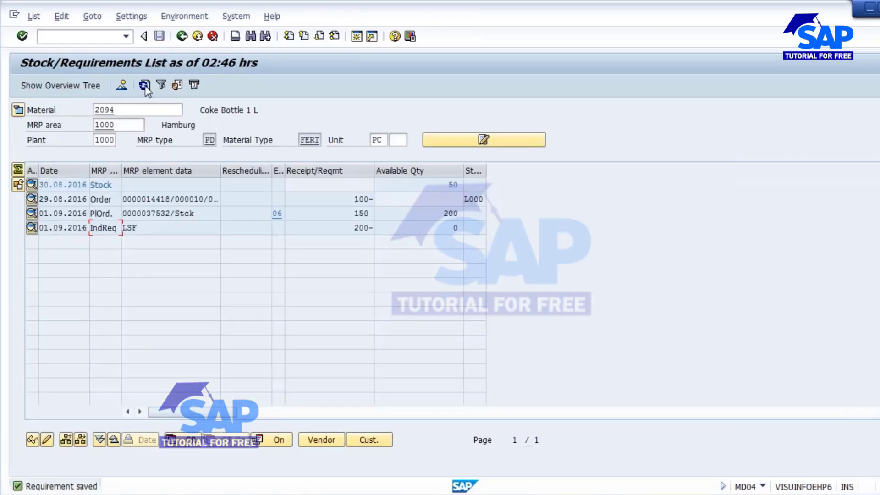
pyautogui.click(145, 84)
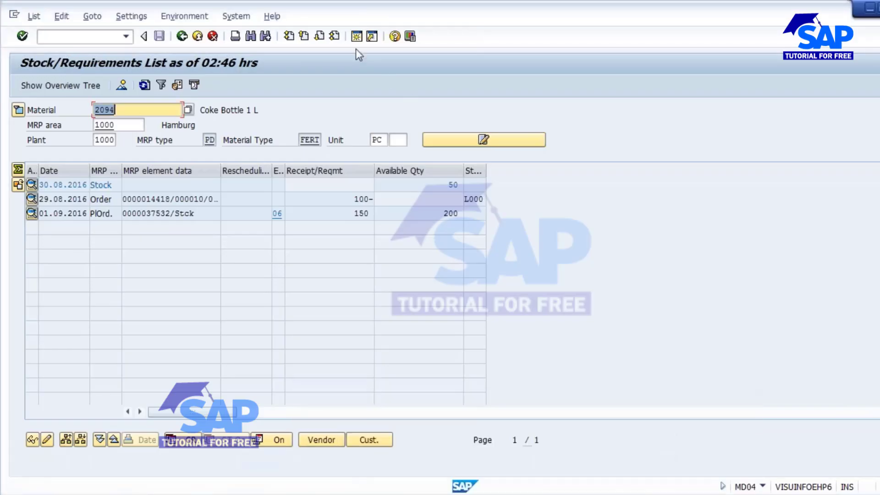
# Run MD02 single-item, multi-level planning for material 2094 in a new session with processing key NETCH, and refresh the stock/requirements list
pyautogui.click(358, 37)
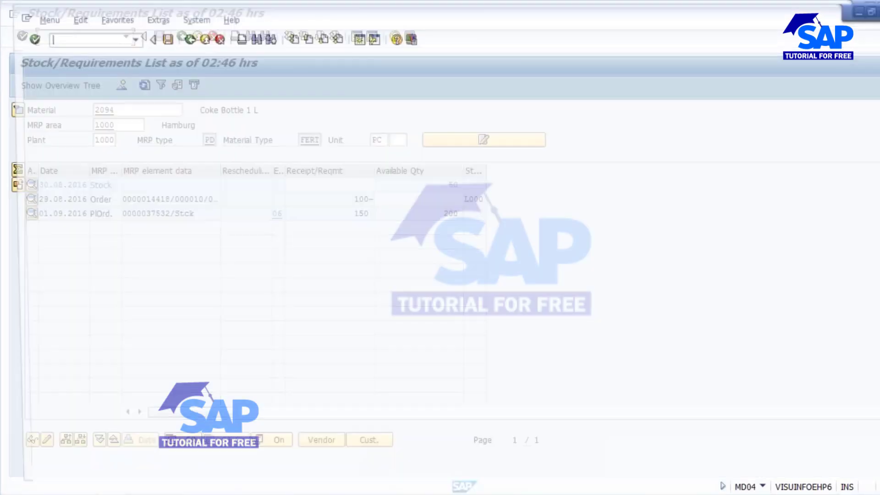
pyautogui.write('md02')
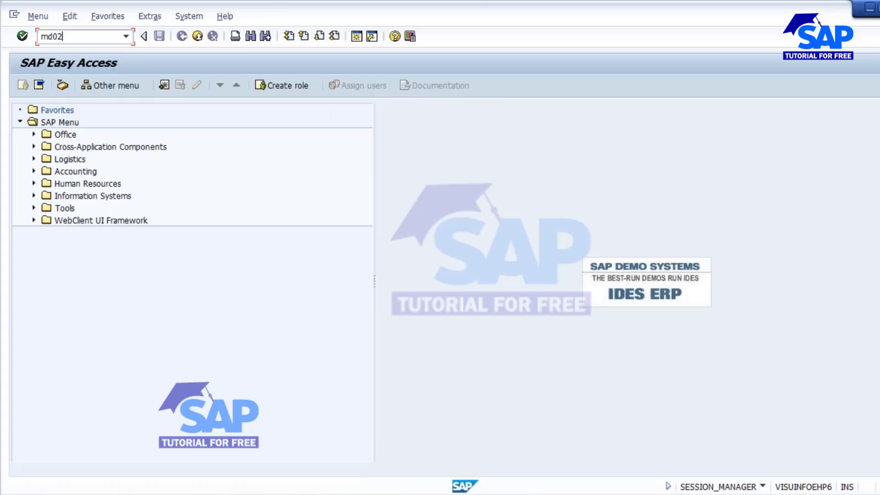
pyautogui.press('Return')
pyautogui.press('Return')
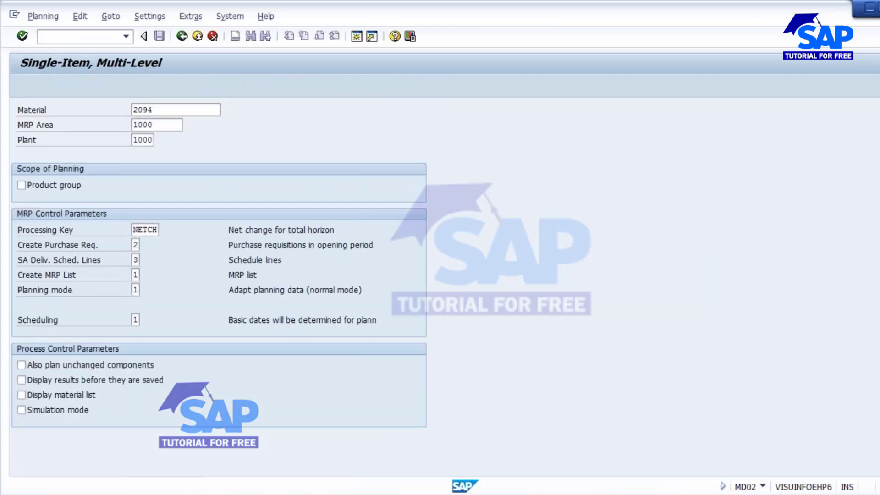
pyautogui.press('Return')
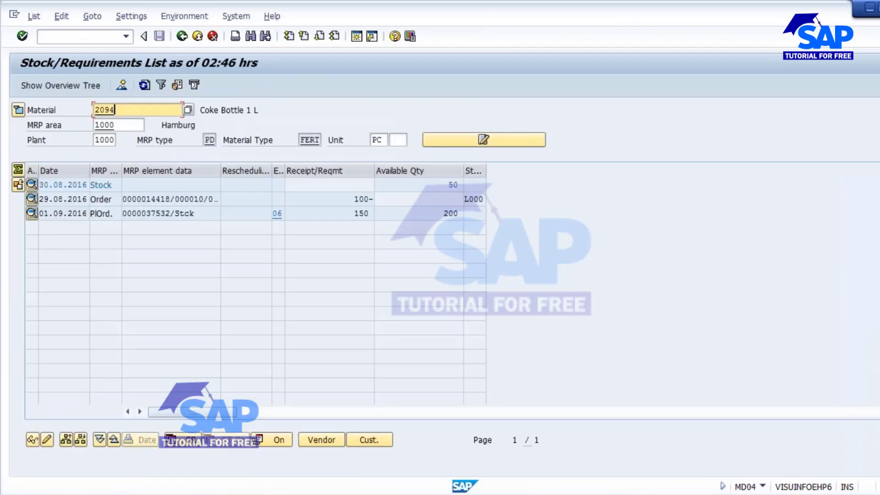
pyautogui.click(145, 85)
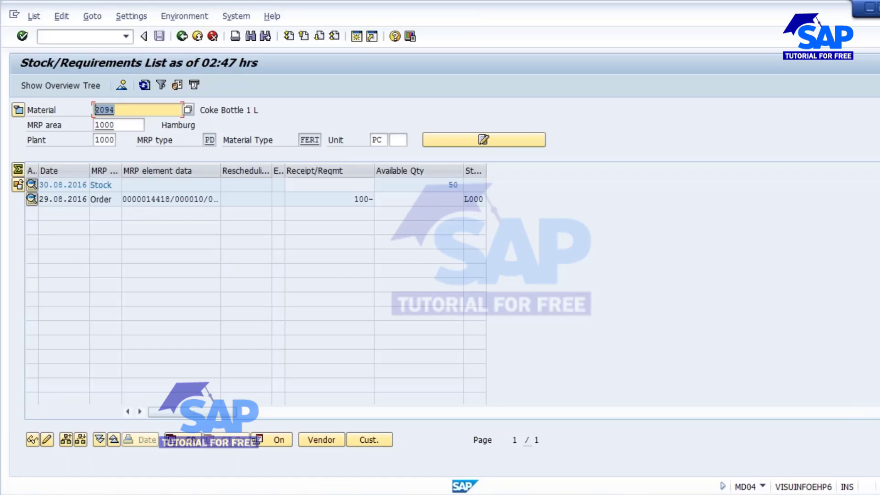
# Switch to the MD02 session, leave it and open the MD21 planning file entry display from the Production MRP planning folder
pyautogui.click(526, 493)
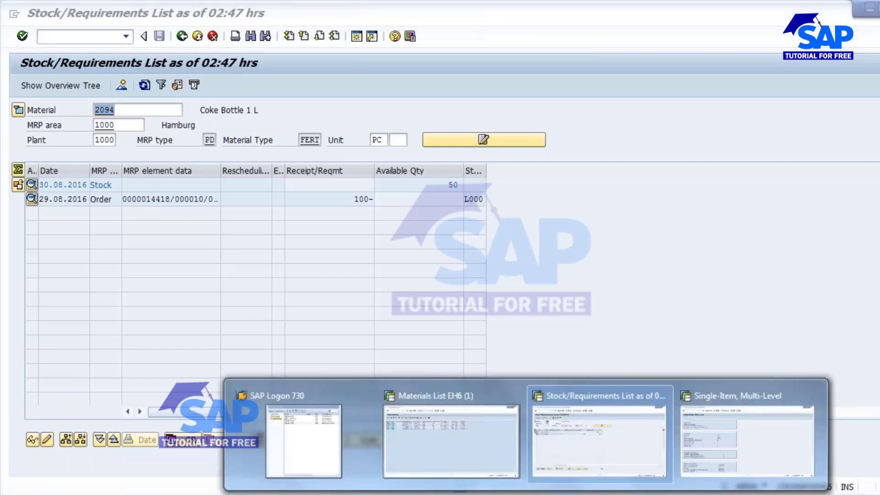
pyautogui.click(182, 35)
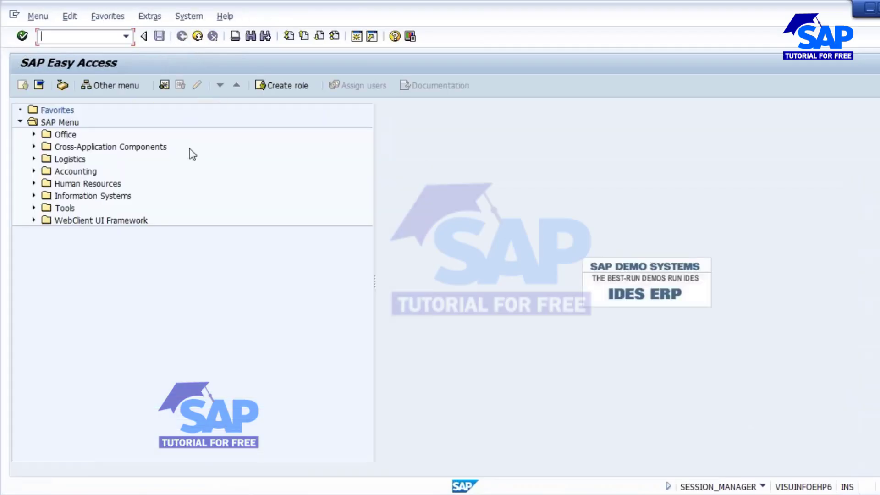
pyautogui.click(34, 159)
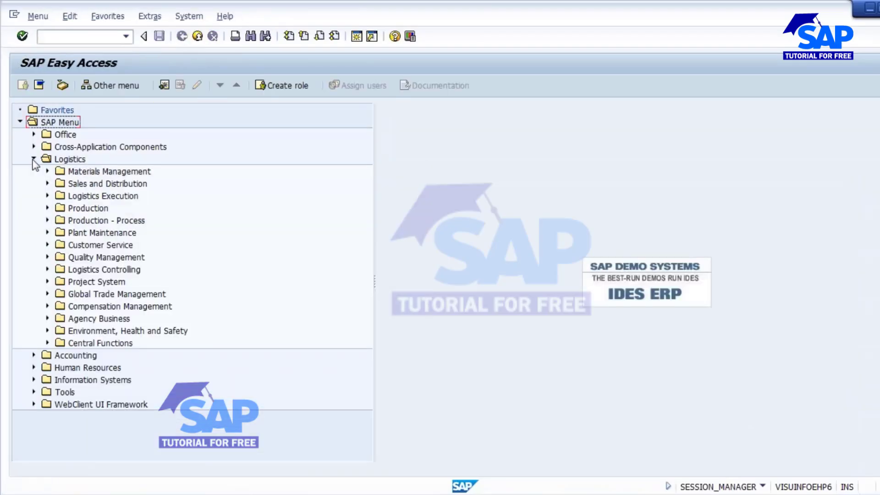
pyautogui.click(47, 208)
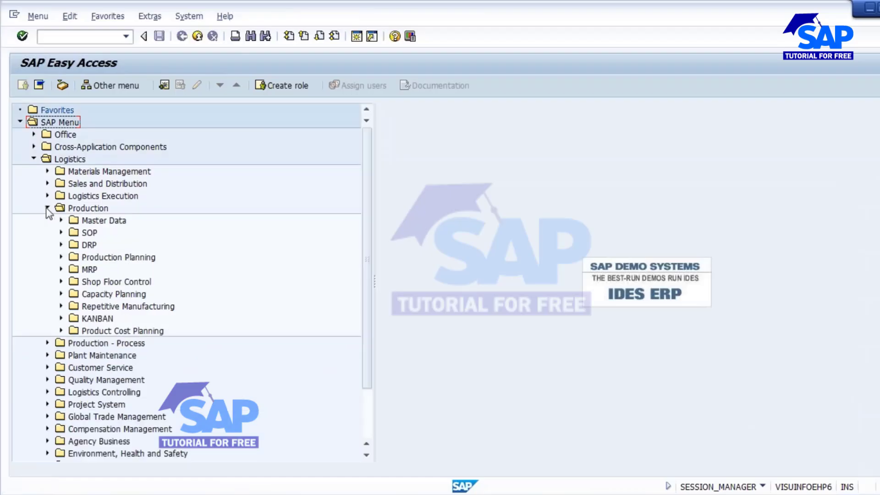
pyautogui.click(61, 269)
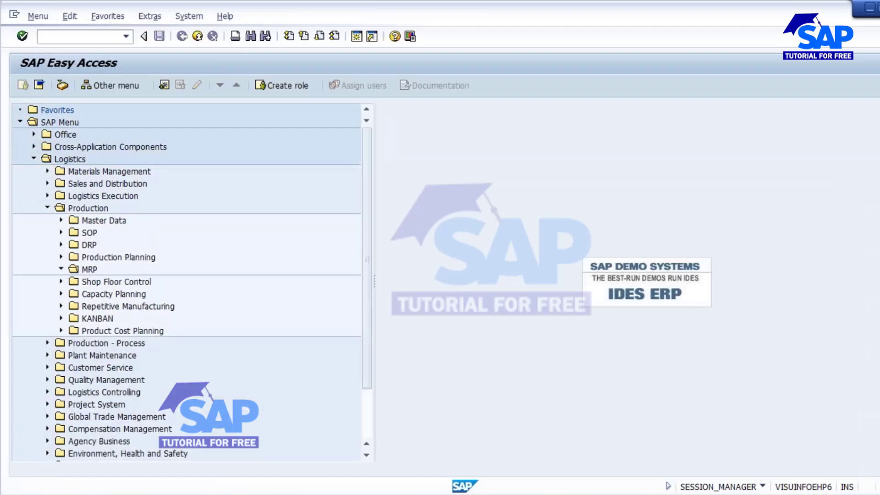
pyautogui.click(75, 281)
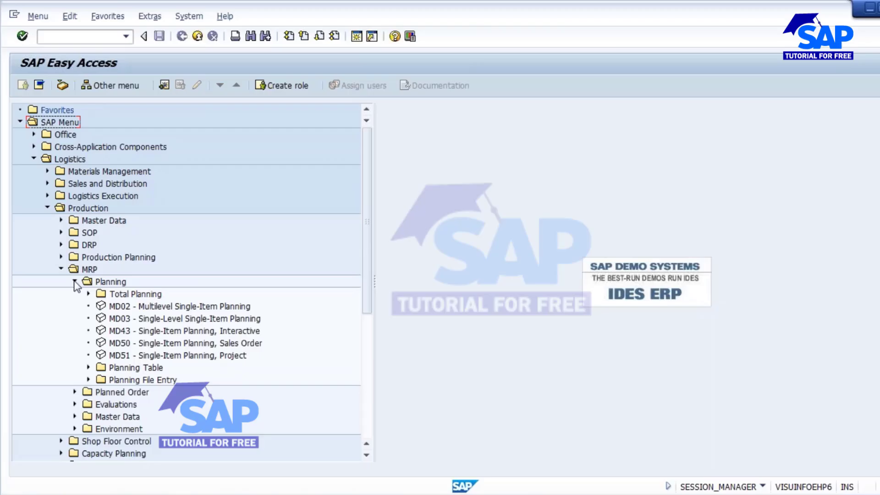
pyautogui.click(89, 380)
pyautogui.scroll(-3, 135, 323)
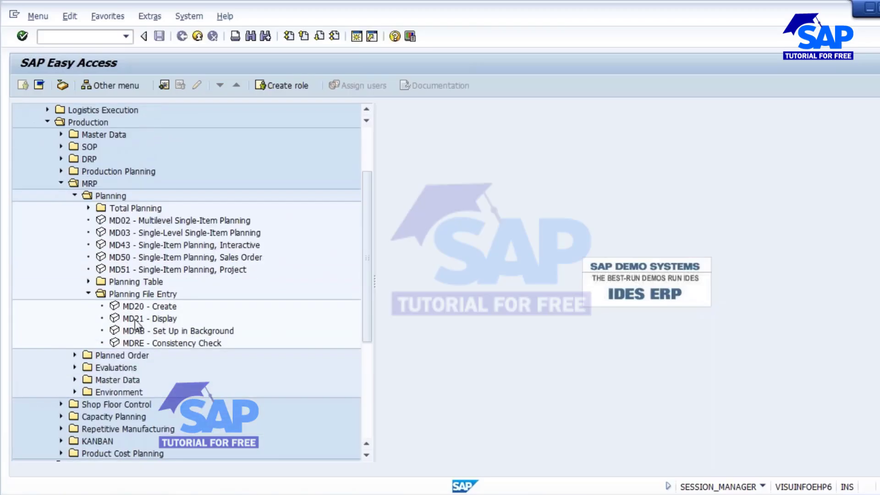
pyautogui.click(135, 319)
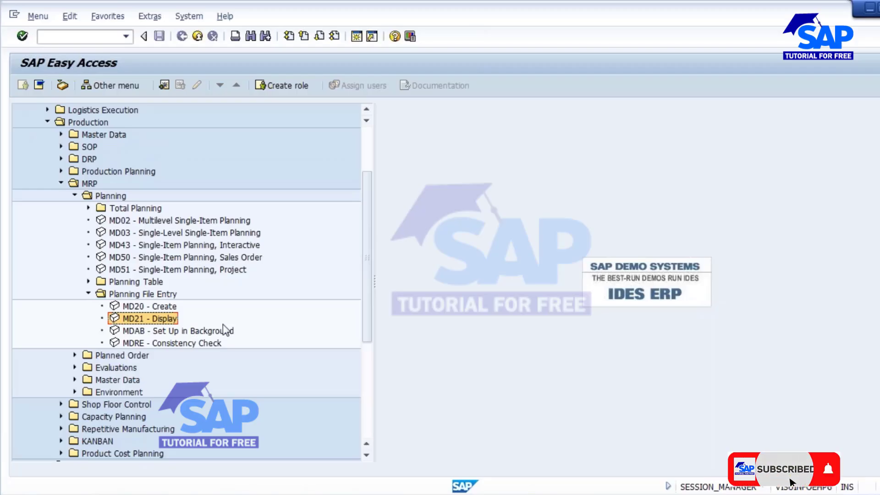
pyautogui.doubleClick(146, 318)
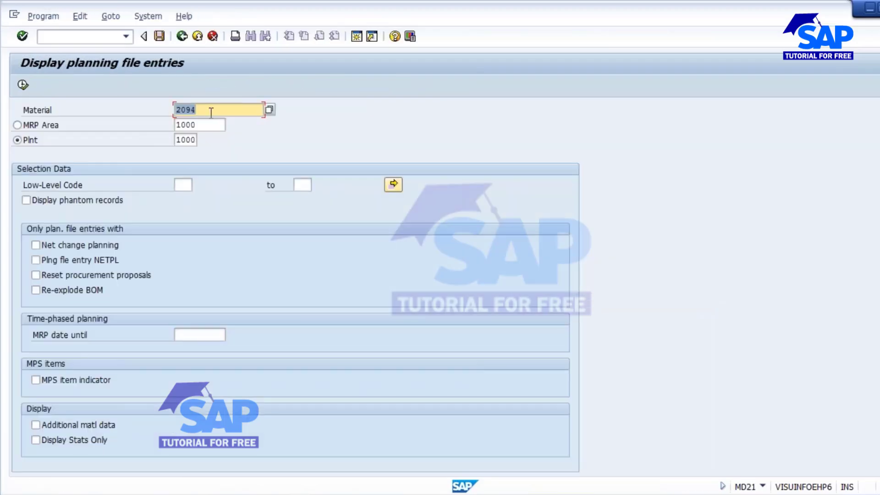
# Display the planning file entries for material 2094 in plant 1000 and check its net change planning indicator
pyautogui.doubleClick(182, 139)
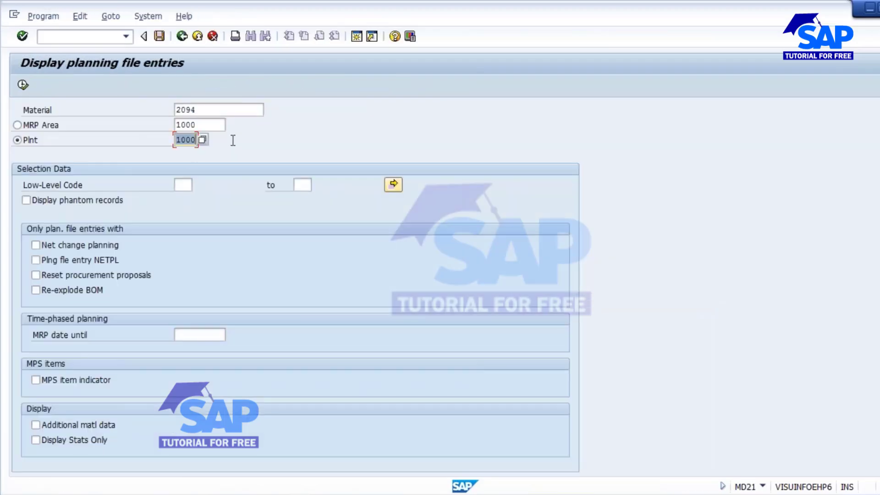
pyautogui.click(203, 110)
pyautogui.moveTo(159, 107); pyautogui.dragTo(158, 108)
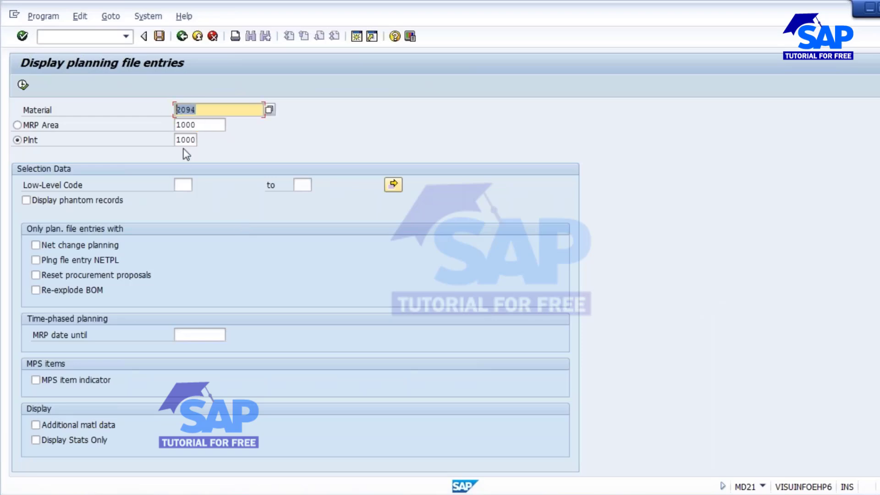
pyautogui.click(23, 85)
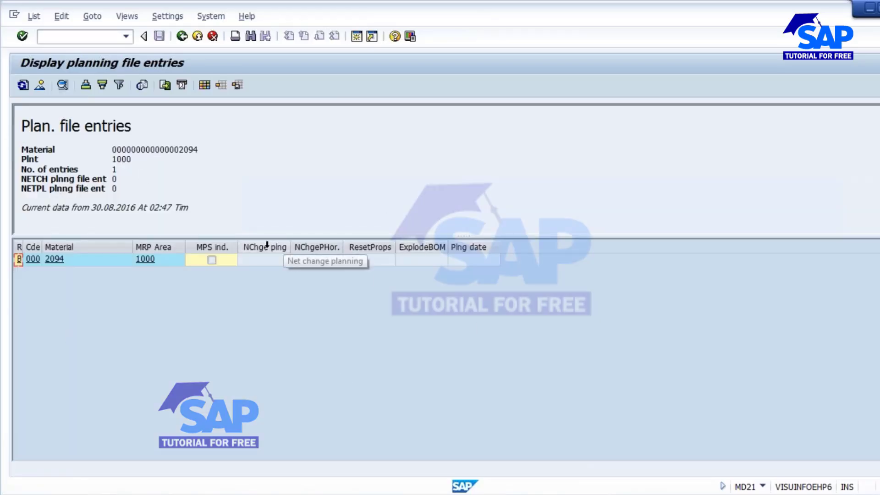
pyautogui.click(268, 262)
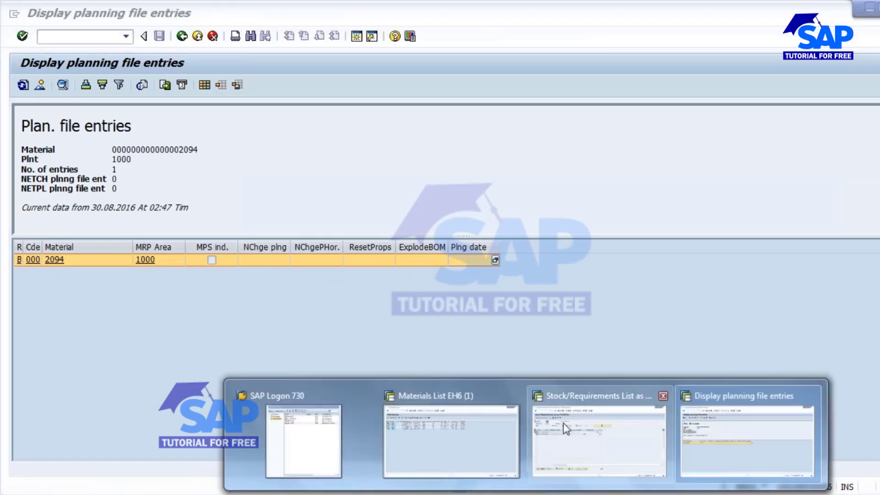
# Return to the stock/requirements list session and start MD61 in a new session to create planned independent requirements
pyautogui.click(564, 420)
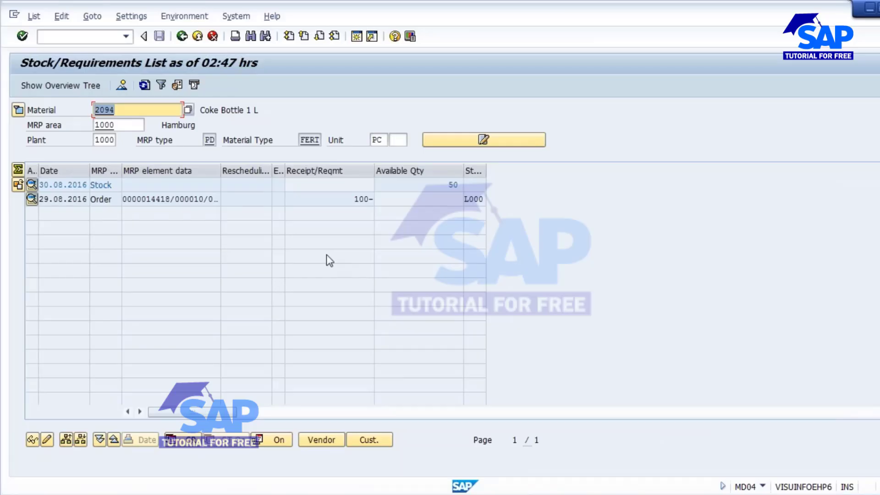
pyautogui.click(356, 37)
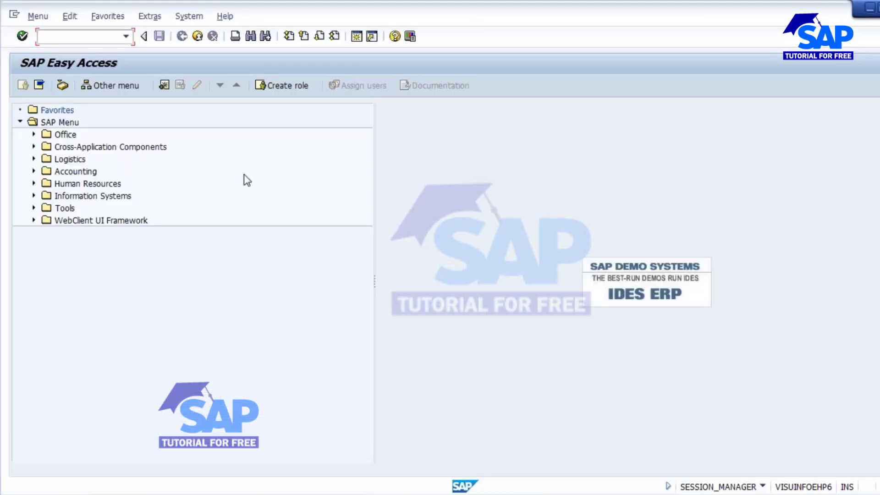
pyautogui.write('md61')
pyautogui.press('Return')
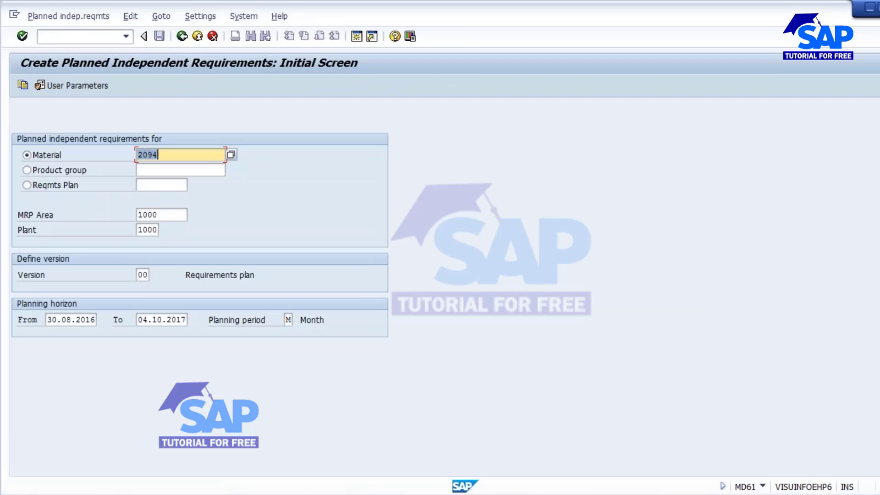
# Set the planning horizon start to 01.09.2016 for material 2094 and open its planning table
pyautogui.click(48, 319)
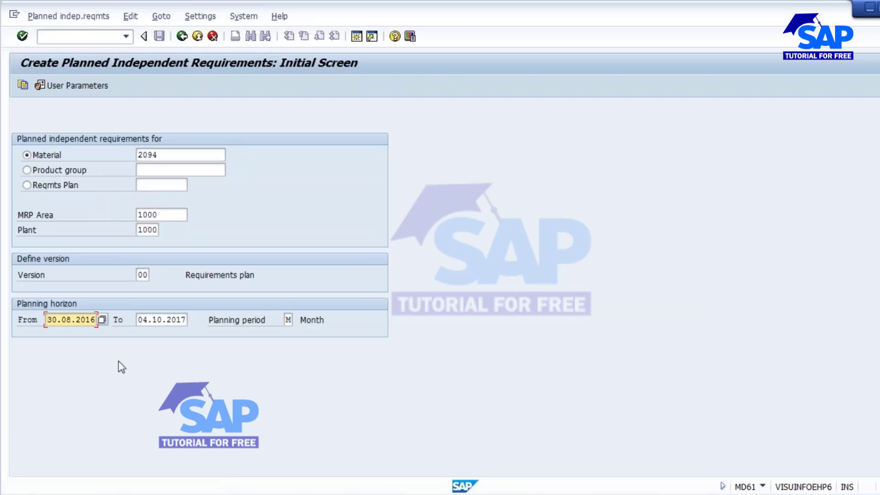
pyautogui.press('Delete')
pyautogui.press('Delete')
pyautogui.press('Delete')
pyautogui.press('Delete')
pyautogui.press('Delete')
pyautogui.press('Delete')
pyautogui.press('Delete')
pyautogui.press('Delete')
pyautogui.press('Delete')
pyautogui.press('Delete')
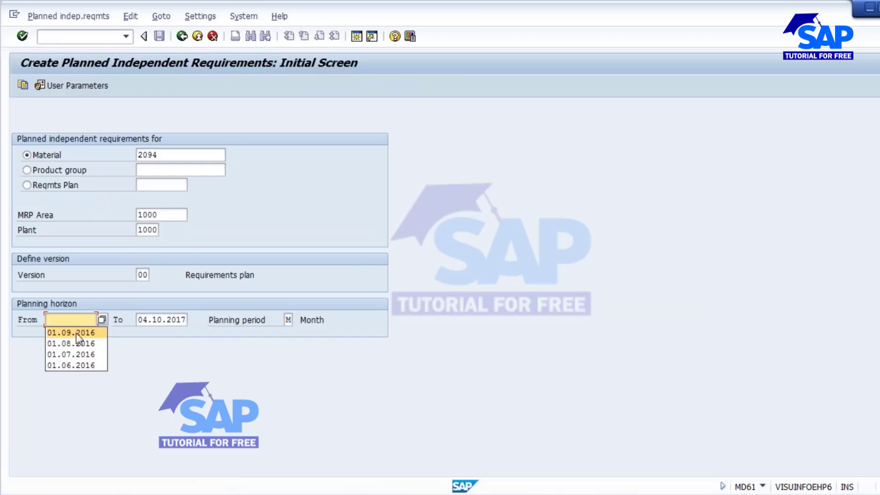
pyautogui.click(76, 334)
pyautogui.press('Return')
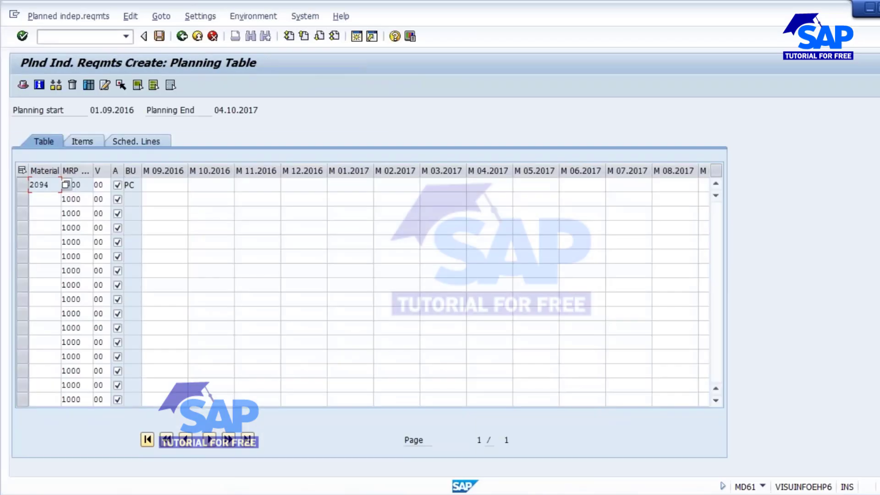
# Enter requirements of 150 for 09.2016 and 100 for each month from 10.2016 to 02.2017, and save them past the warning
pyautogui.click(170, 183)
pyautogui.write('150')
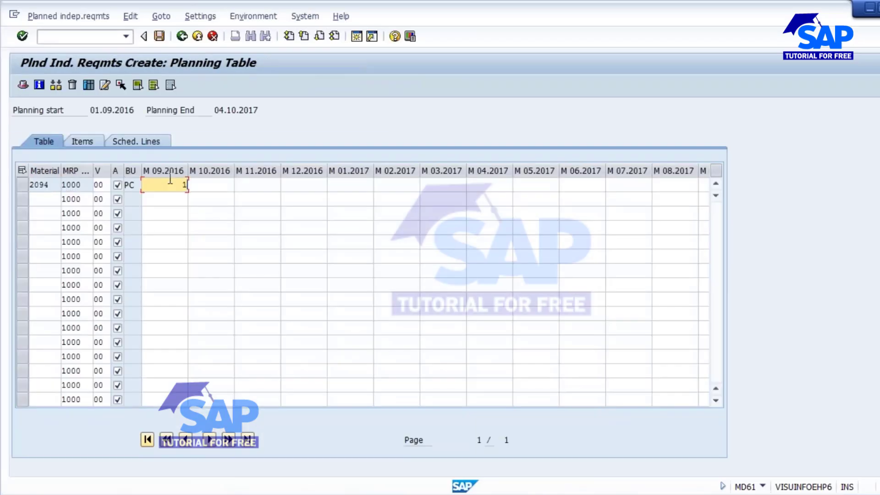
pyautogui.press('Tab')
pyautogui.write('100')
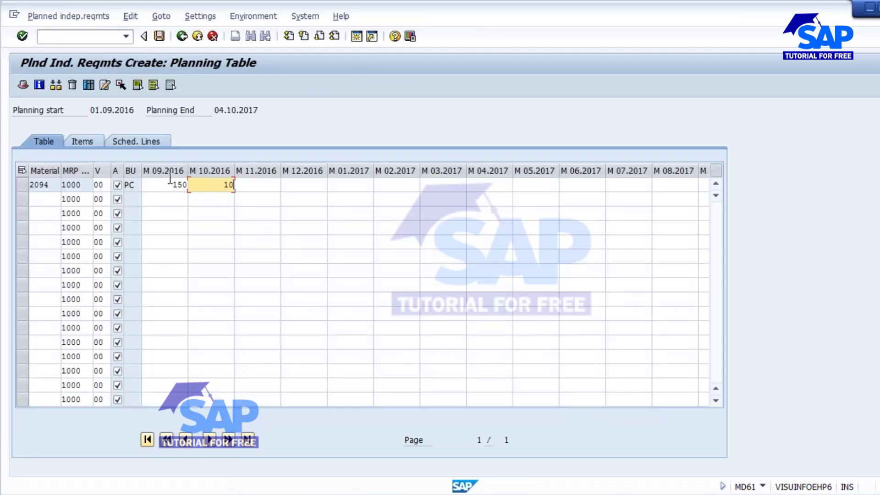
pyautogui.press('Tab')
pyautogui.write('100')
pyautogui.press('Tab')
pyautogui.write('100')
pyautogui.press('Tab')
pyautogui.write('100')
pyautogui.press('Tab')
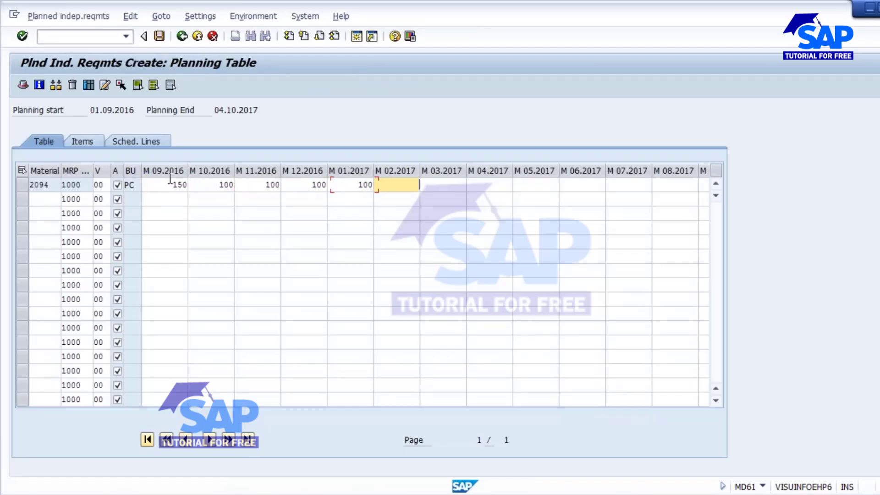
pyautogui.write('100')
pyautogui.click(159, 36)
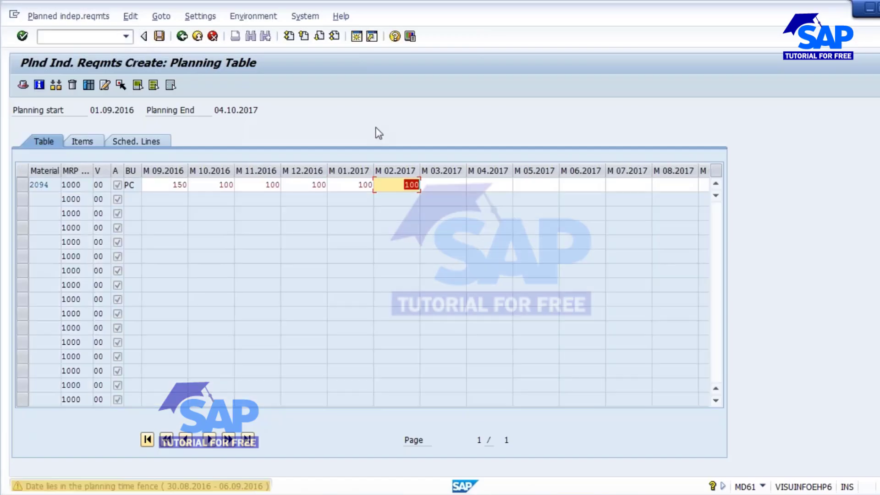
pyautogui.press('Return')
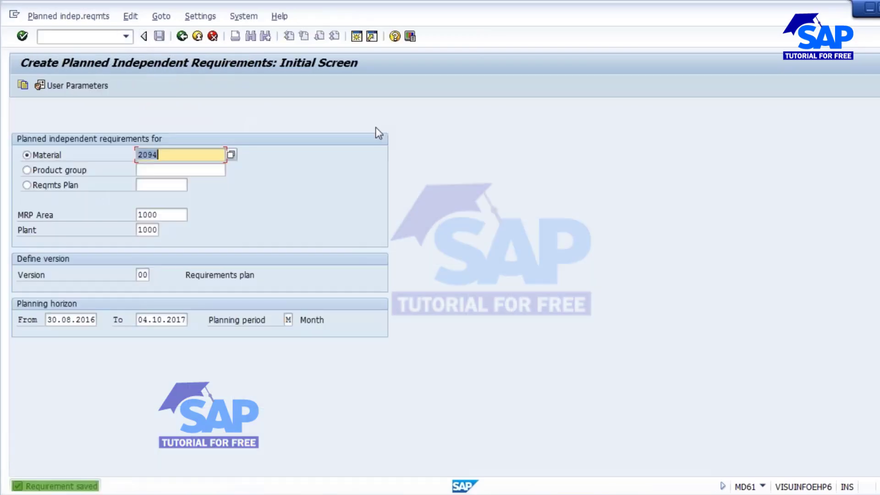
# Refresh the stock/requirements list for material 2094 and the planning file entries display in its own session
pyautogui.click(515, 494)
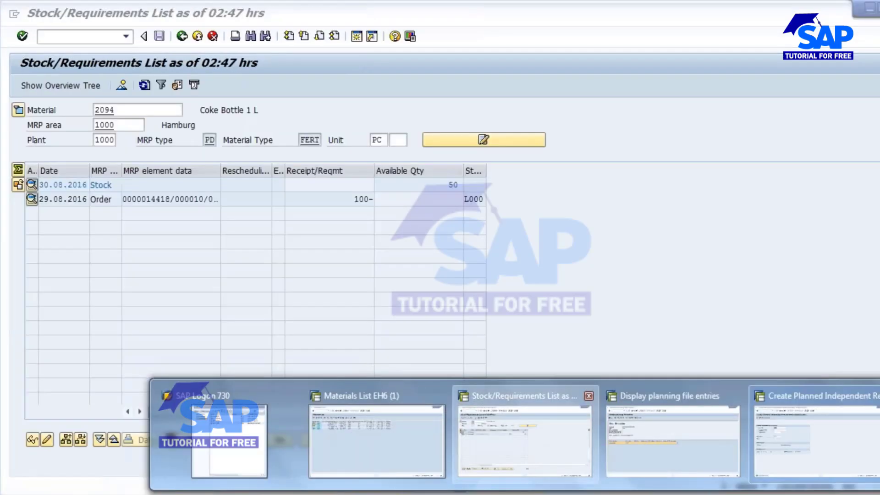
pyautogui.click(525, 441)
pyautogui.click(145, 86)
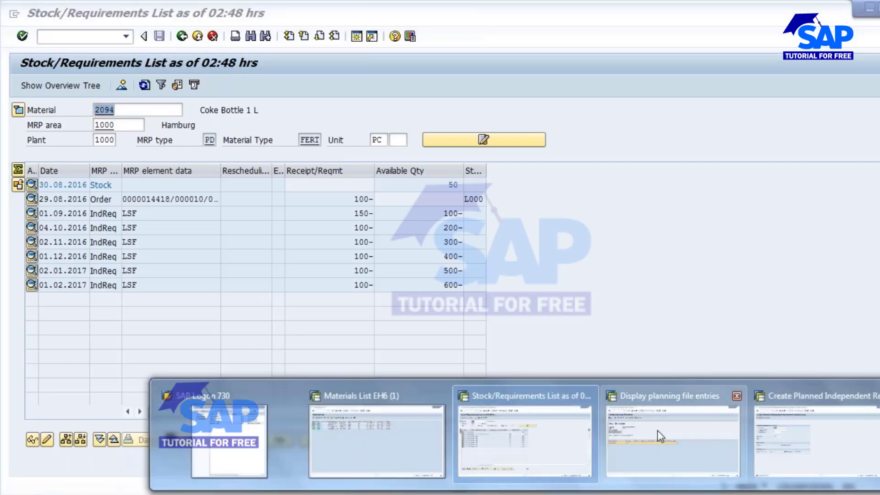
pyautogui.click(657, 430)
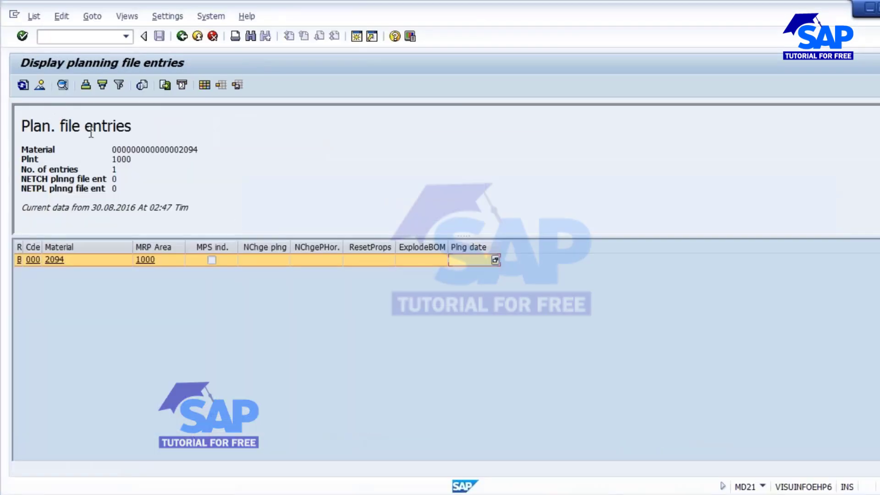
pyautogui.click(22, 85)
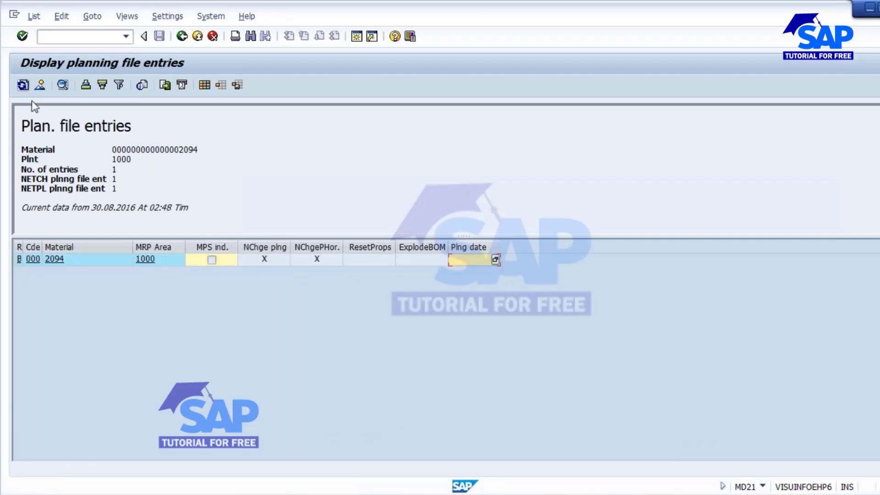
# Examine material 2094's net change planning and net change planning horizon indicators together with the planning file header data
pyautogui.click(264, 264)
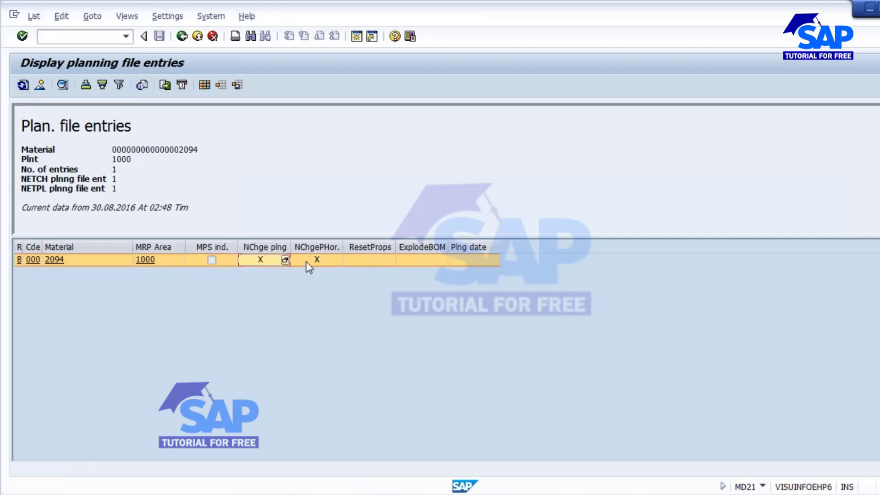
pyautogui.click(315, 261)
pyautogui.click(269, 259)
pyautogui.click(315, 259)
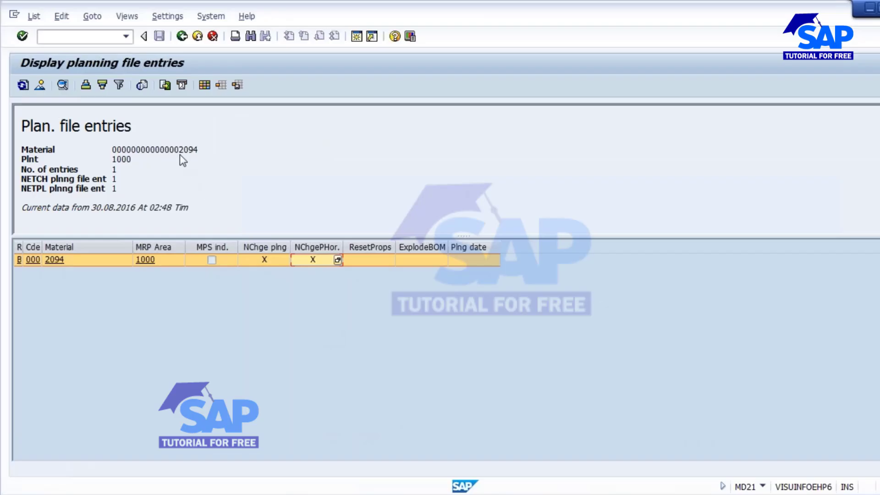
pyautogui.click(263, 260)
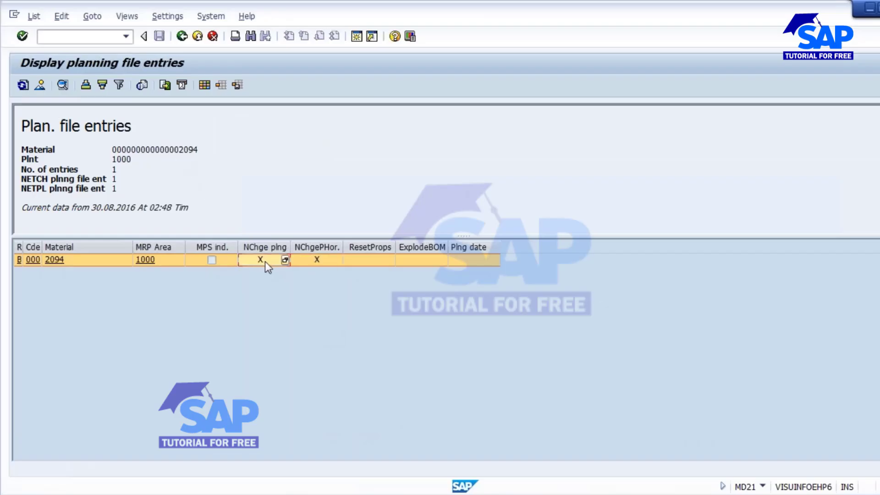
pyautogui.click(319, 260)
pyautogui.click(259, 259)
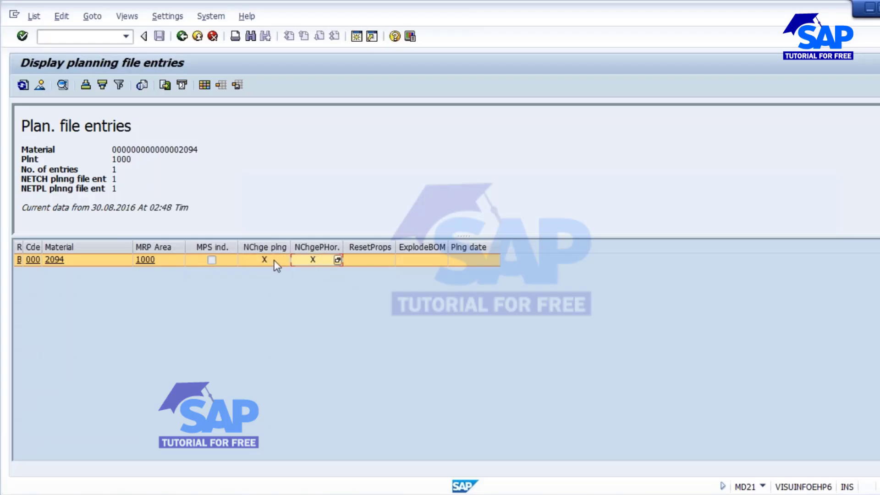
pyautogui.click(316, 262)
pyautogui.moveTo(208, 151); pyautogui.dragTo(224, 151)
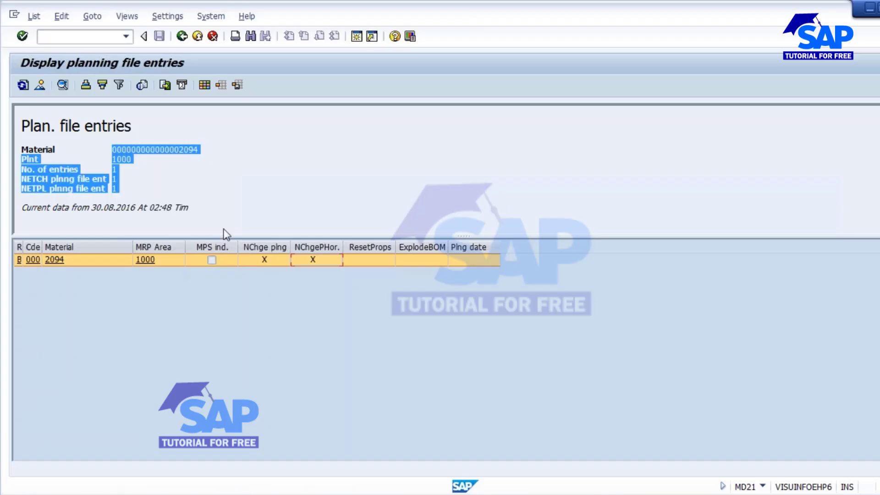
pyautogui.click(183, 160)
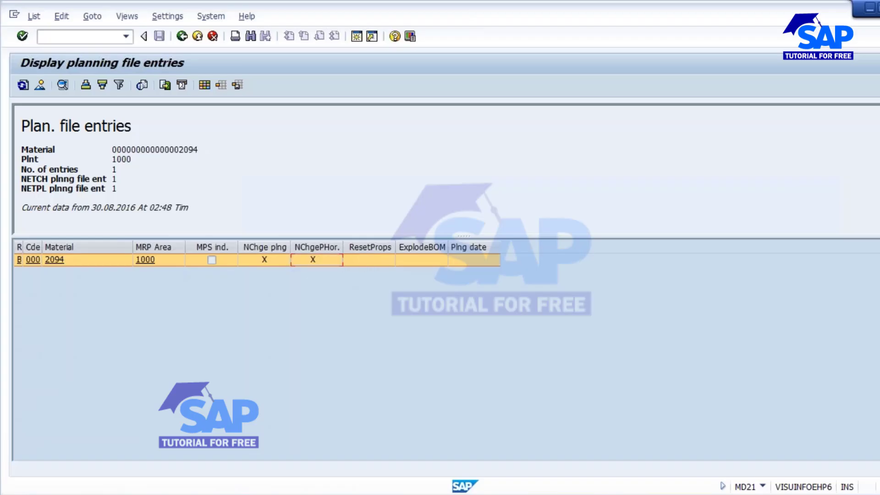
pyautogui.click(262, 257)
pyautogui.click(310, 260)
# Leave the planned independent requirements transaction and run single-item, multi-level planning for material 2094 with MD02
pyautogui.hotkey('alt', 'Tab')
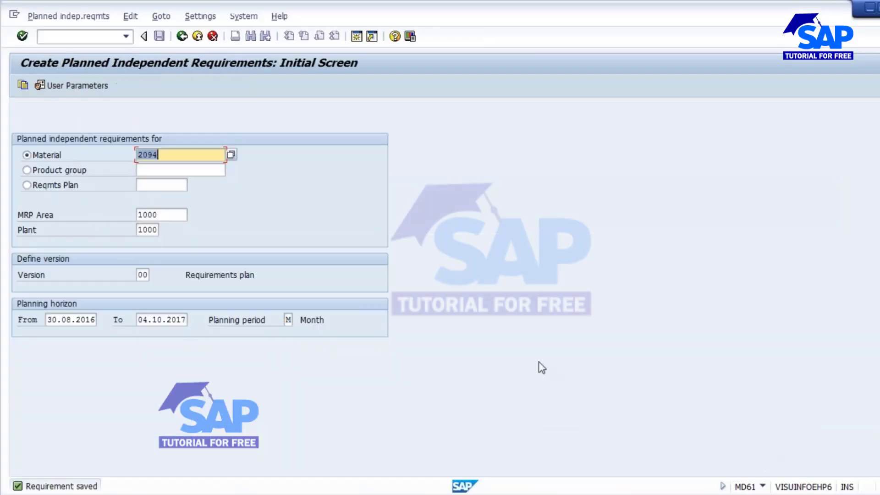
pyautogui.click(183, 38)
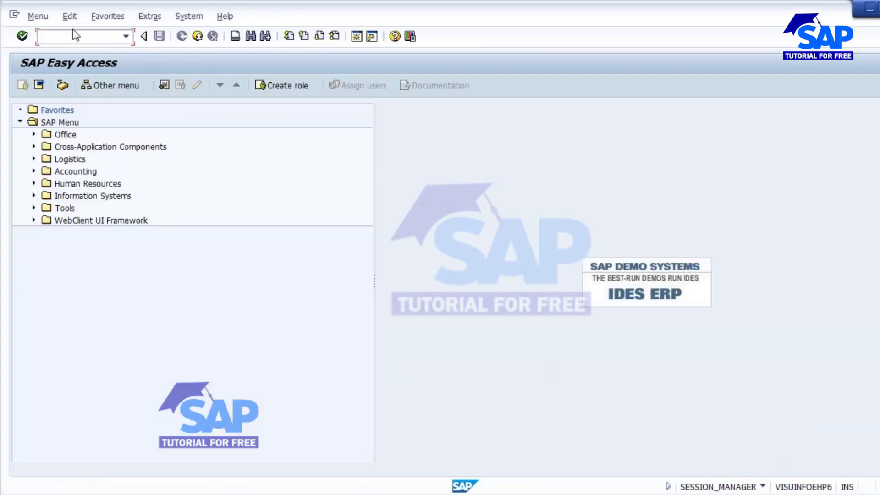
pyautogui.write('md02')
pyautogui.press('Return')
pyautogui.press('Return')
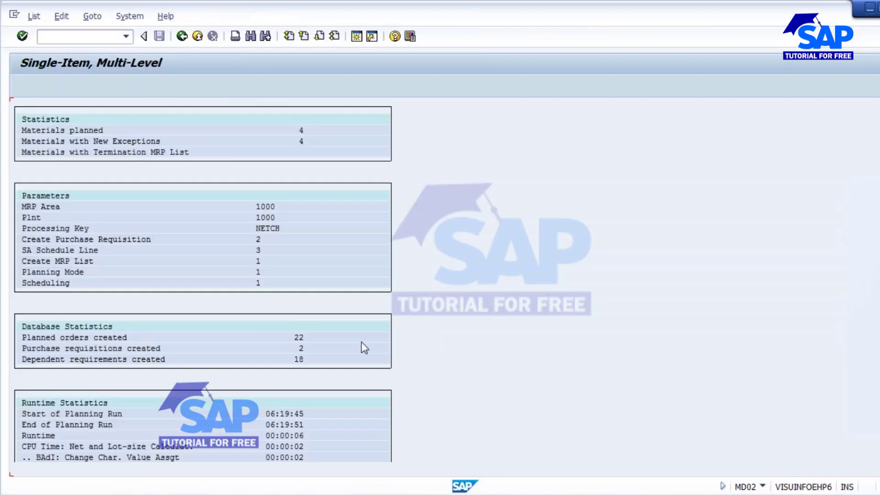
# Refresh material 2094's stock/requirements list and planning file entries to check how the planning run affected them
pyautogui.click(491, 429)
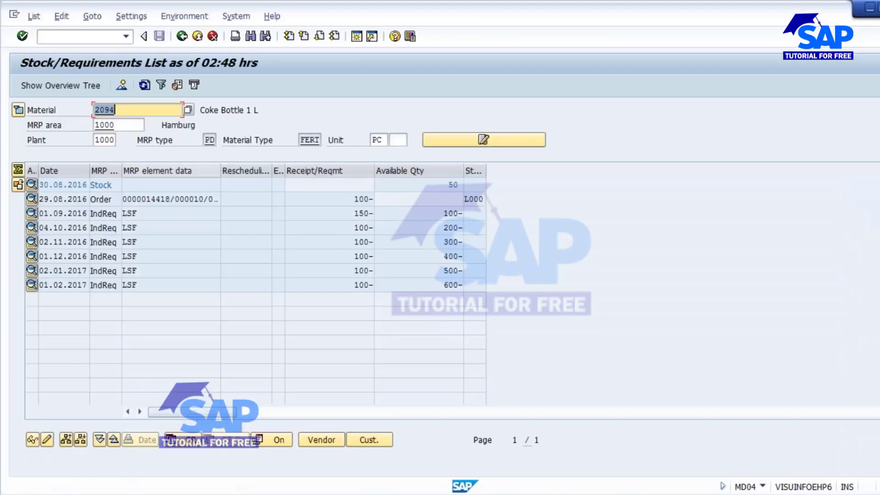
pyautogui.click(145, 85)
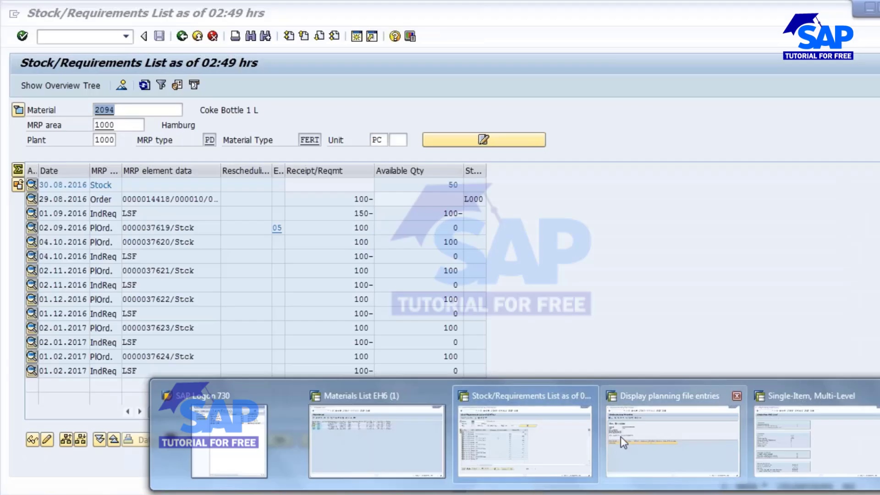
pyautogui.click(620, 436)
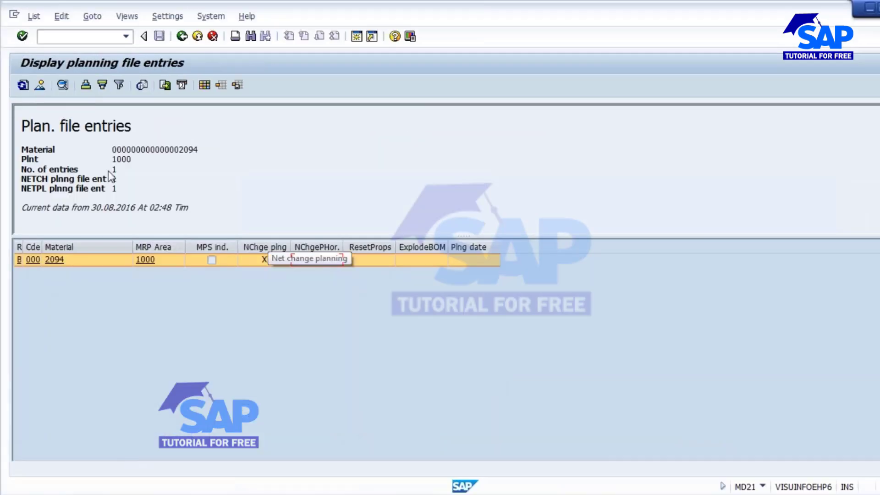
pyautogui.click(23, 85)
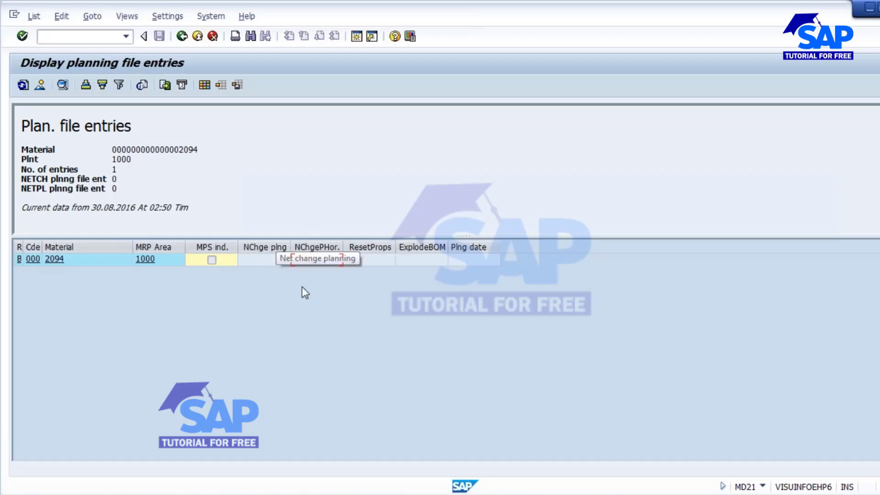
pyautogui.click(316, 259)
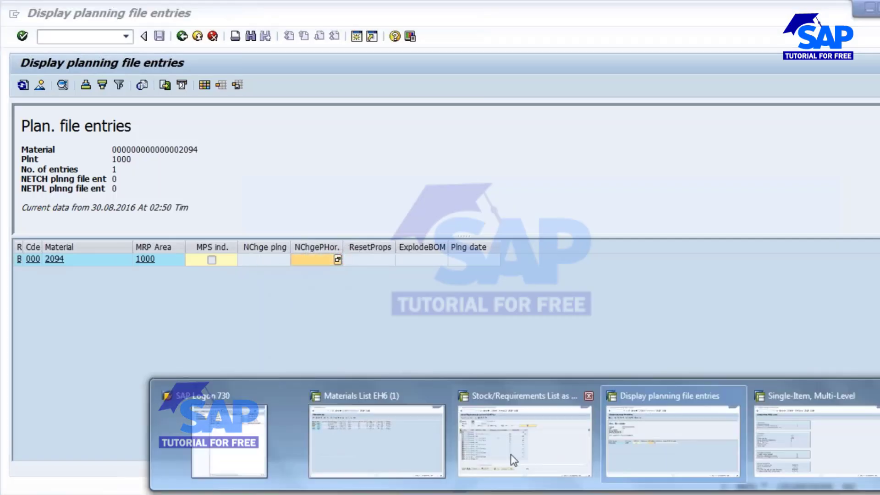
# Delete material 2094's planned order dated 02.09.2016 from the stock/requirements list and refresh the list
pyautogui.click(511, 457)
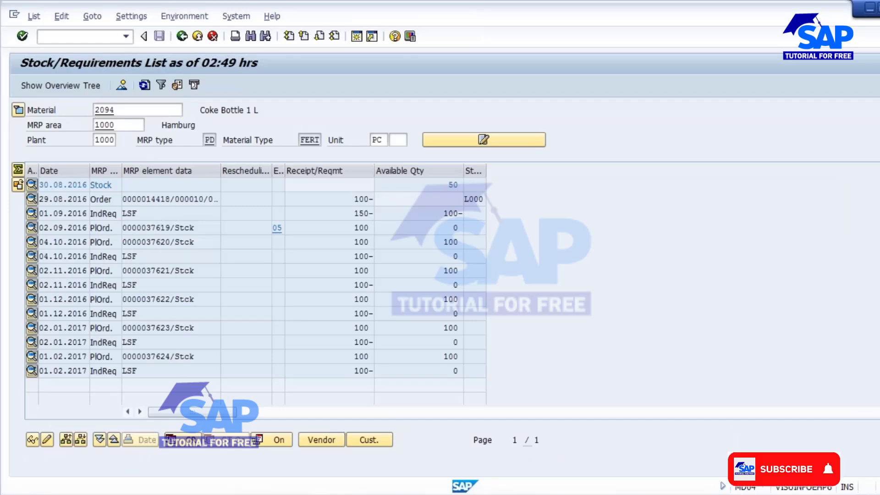
pyautogui.doubleClick(161, 226)
pyautogui.click(52, 337)
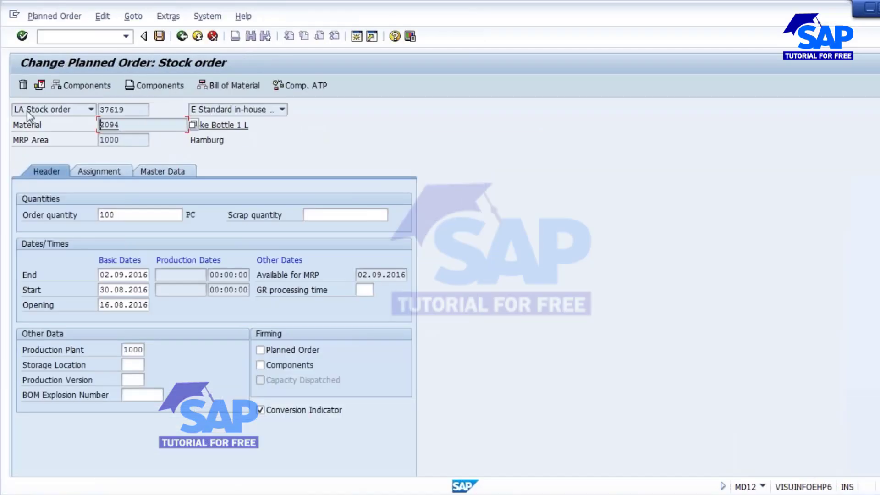
pyautogui.click(22, 85)
pyautogui.click(189, 266)
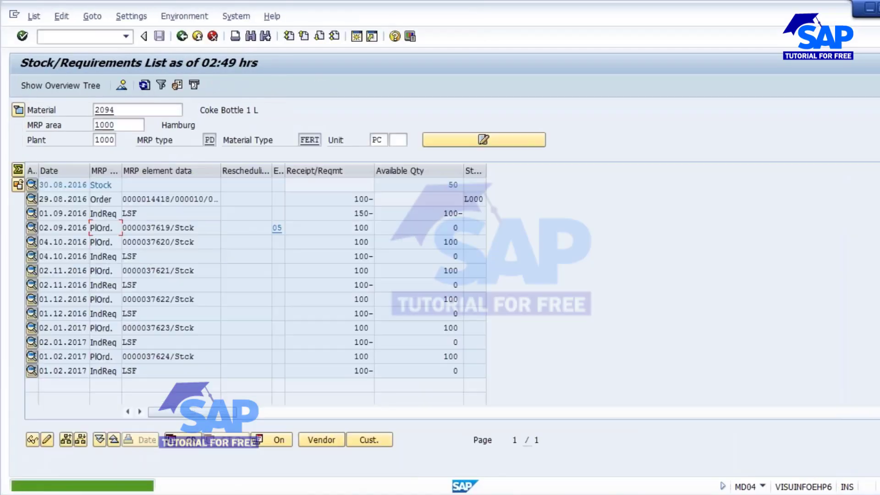
pyautogui.click(145, 86)
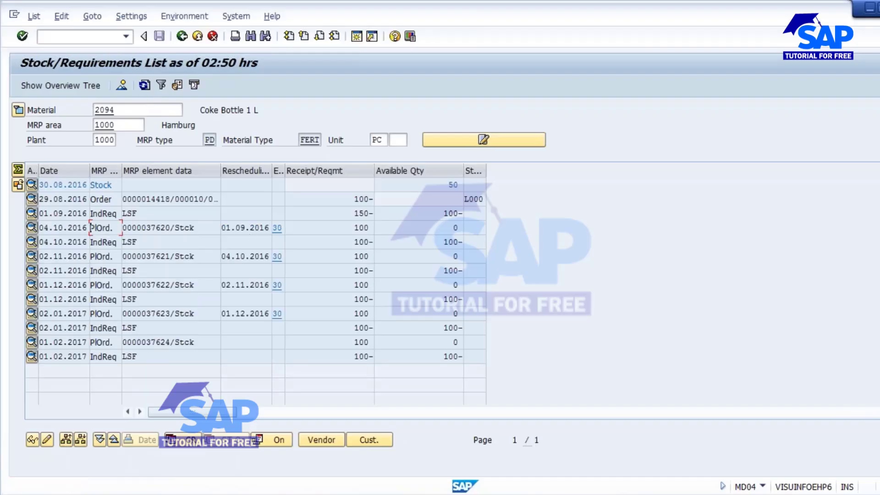
# Refresh the planning file entries for material 2094 and check the net change indicators following the planned order deletion
pyautogui.moveTo(540, 481)
pyautogui.click(628, 437)
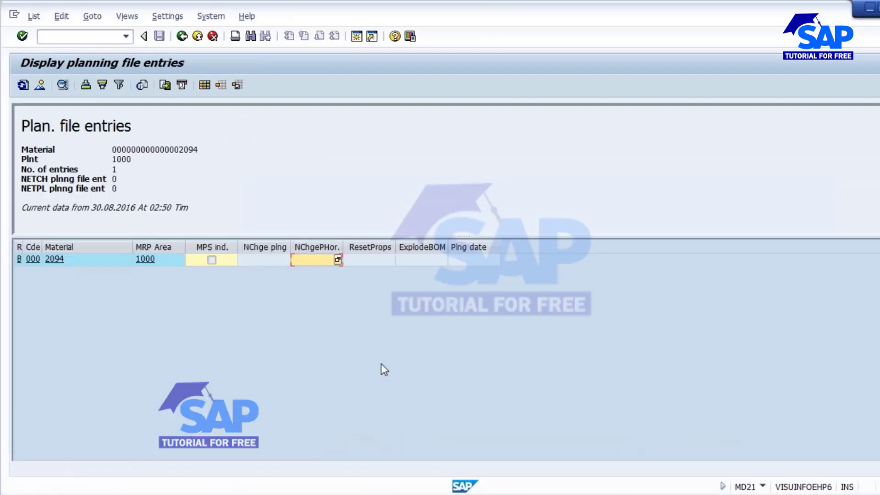
pyautogui.click(23, 85)
pyautogui.click(264, 259)
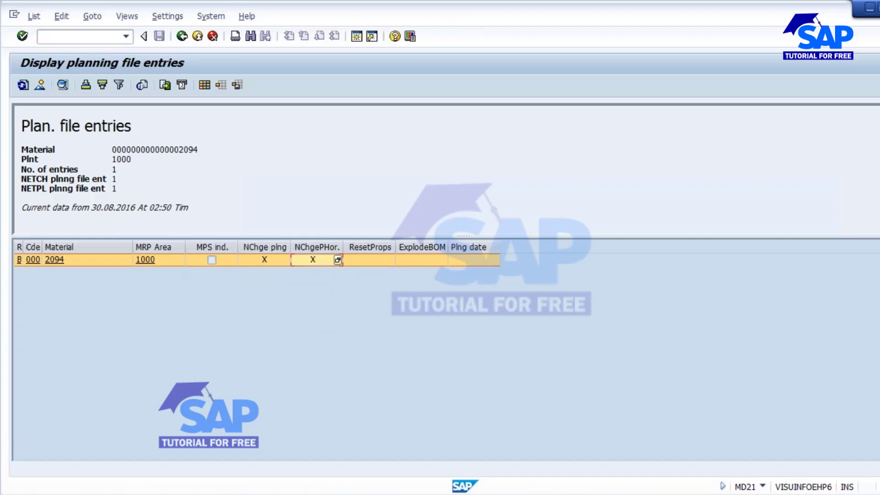
# Switch to PowerPoint, present the Planning File Entry slide full screen, and circle the "Material undergone a change relevant to MRP" box in red
pyautogui.hotkey('alt', 'Tab')
pyautogui.click(63, 270)
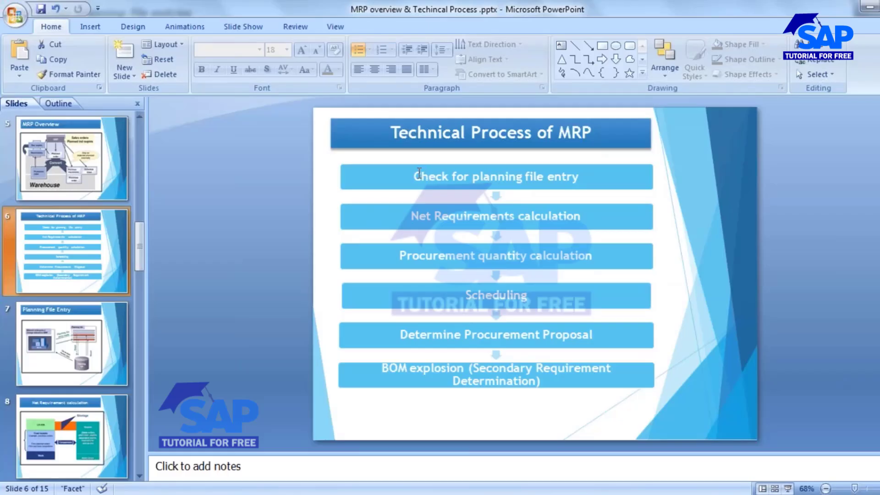
pyautogui.click(418, 173)
pyautogui.click(80, 344)
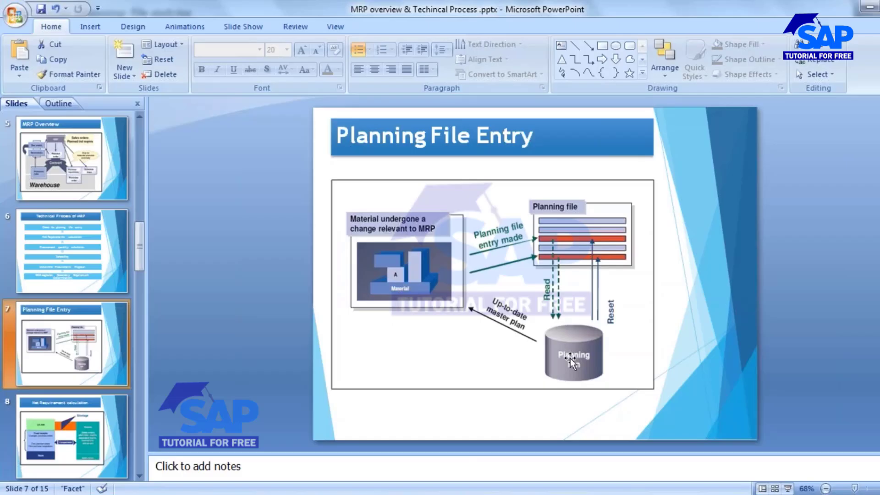
pyautogui.click(787, 489)
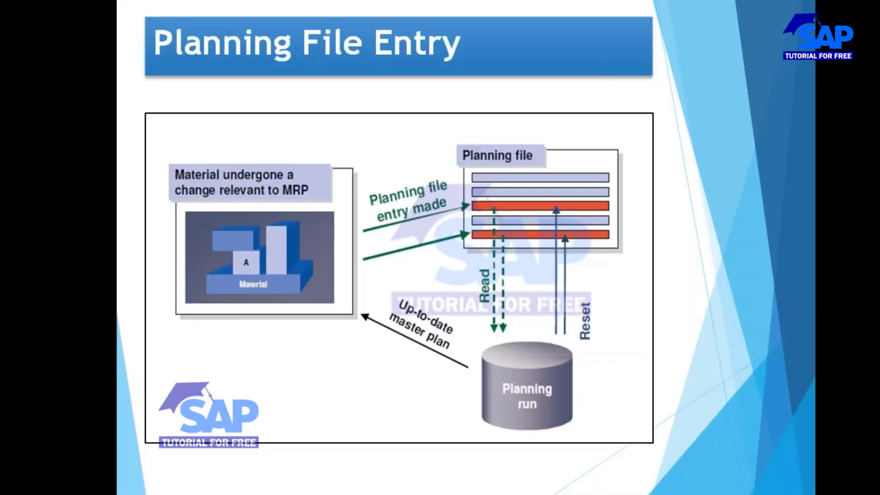
pyautogui.moveTo(168, 153)
pyautogui.mouseDown()
pyautogui.moveTo(160, 180)
pyautogui.moveTo(209, 314)
pyautogui.moveTo(350, 302)
pyautogui.moveTo(353, 197)
pyautogui.moveTo(209, 140)
pyautogui.moveTo(169, 154)
pyautogui.mouseUp()
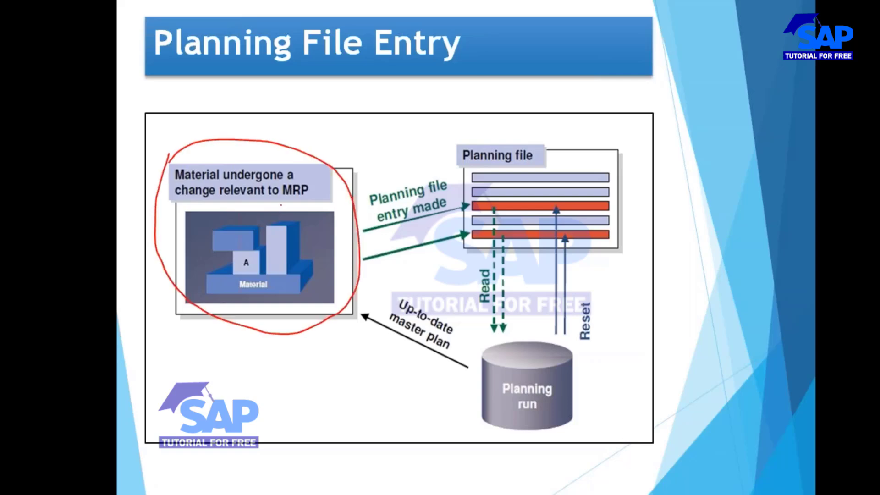
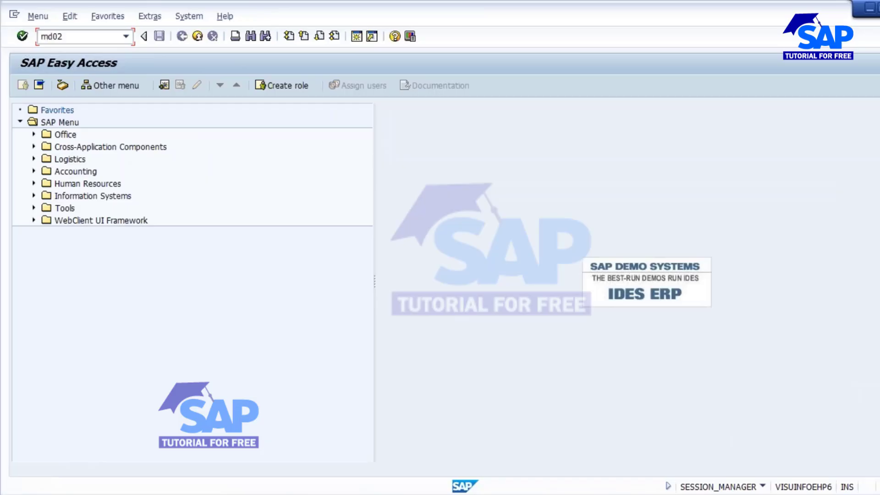
# Run MD02 single-item, multi-level planning again for material 2094 and refresh its stock/requirements list
pyautogui.press('Return')
pyautogui.press('Return')
pyautogui.press('Return')
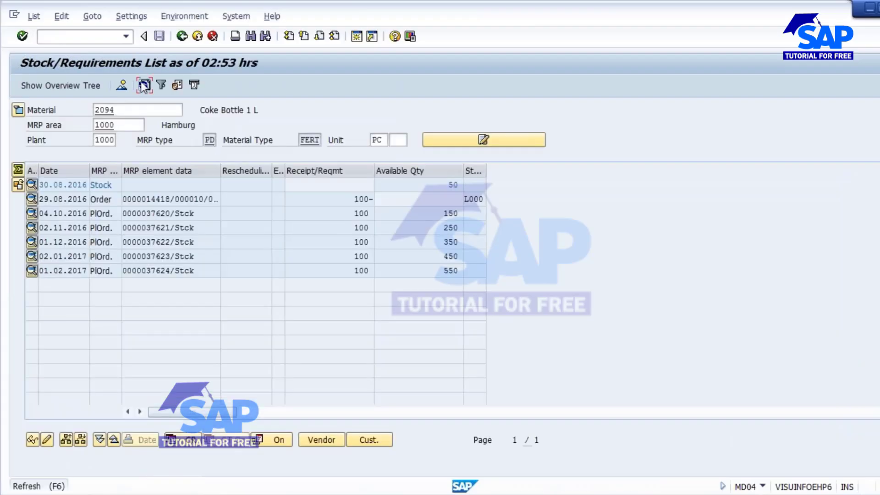
pyautogui.click(145, 84)
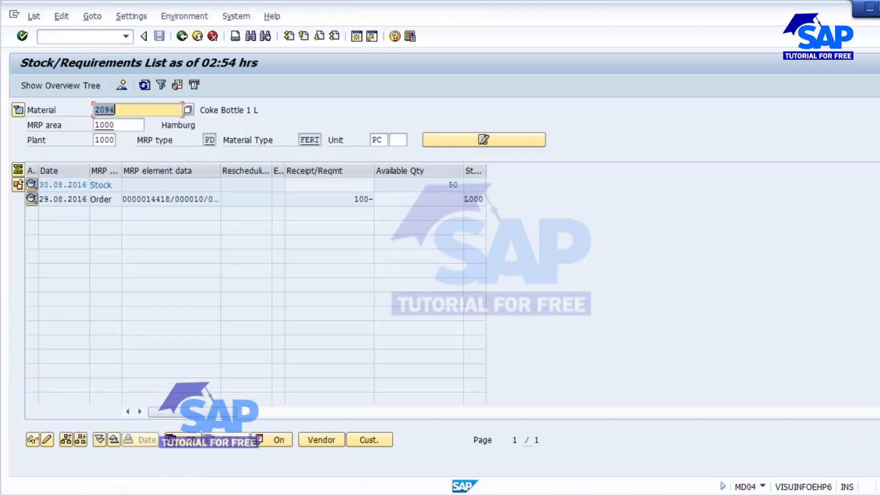
# Open the MD61 planning table for material 2094 in a new session with a planning horizon starting 01.09.2016
pyautogui.click(777, 437)
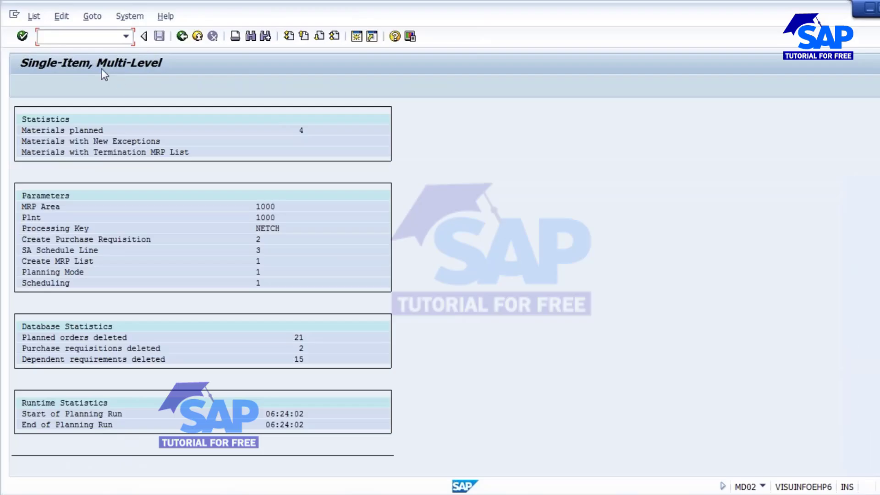
pyautogui.write('/nmd61')
pyautogui.press('Return')
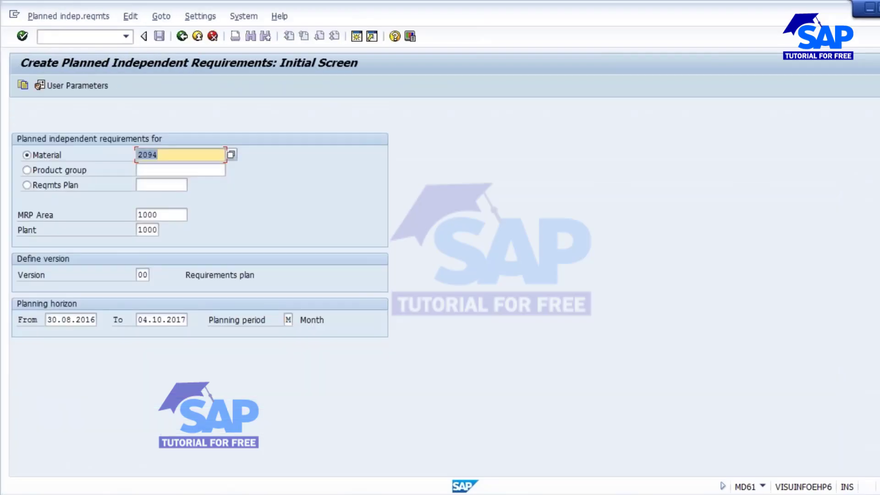
pyautogui.moveTo(49, 320); pyautogui.dragTo(114, 322)
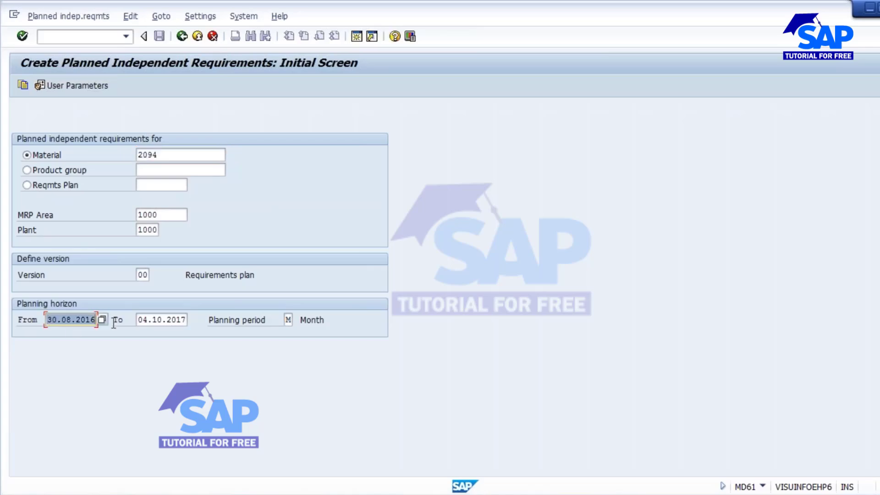
pyautogui.press('BackSpace')
pyautogui.click(80, 329)
pyautogui.press('Return')
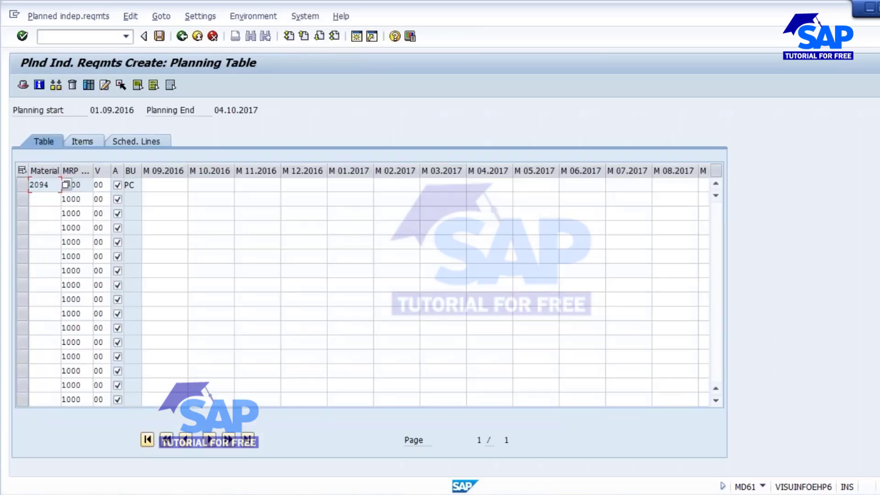
# Enter a planned independent requirement of 500 PC for material 2094 in month 11.2016 and save it
pyautogui.click(257, 188)
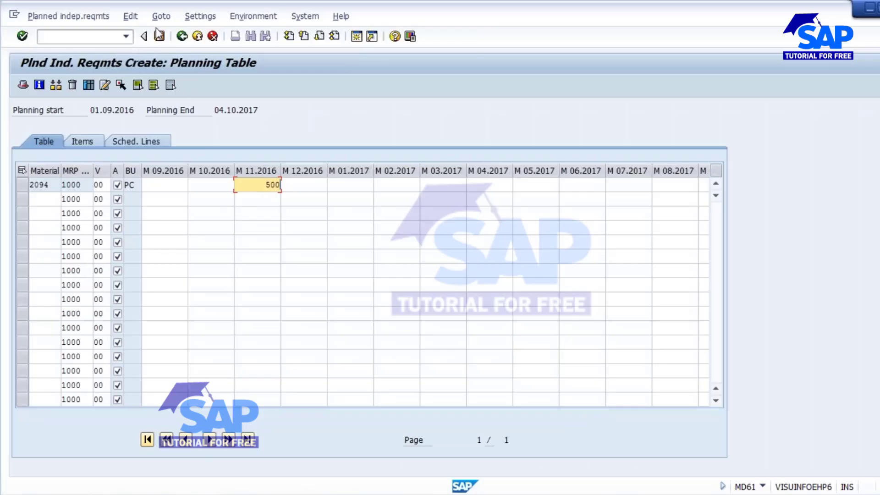
pyautogui.moveTo(264, 187); pyautogui.dragTo(304, 181)
pyautogui.hotkey('ctrl', 's')
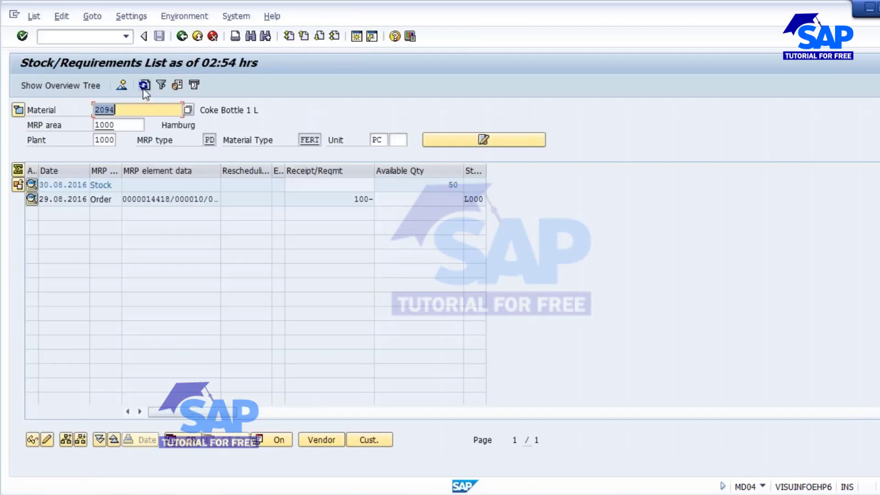
# Highlight the independent requirement quantity in the stock/requirements list, switch to Notepad and replace the old notes with "Req - 500"
pyautogui.moveTo(349, 213); pyautogui.dragTo(375, 213)
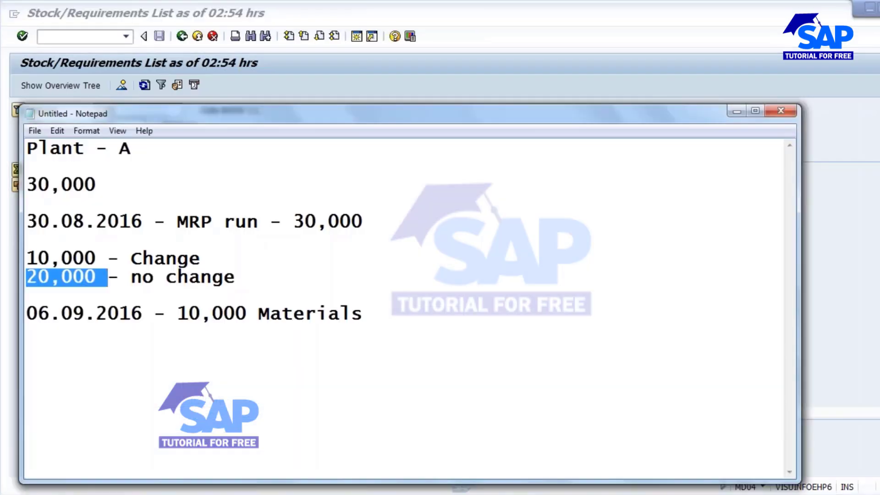
pyautogui.click(409, 339)
pyautogui.moveTo(409, 340); pyautogui.dragTo(26, 148)
pyautogui.press('BackSpace')
pyautogui.write('Req ')
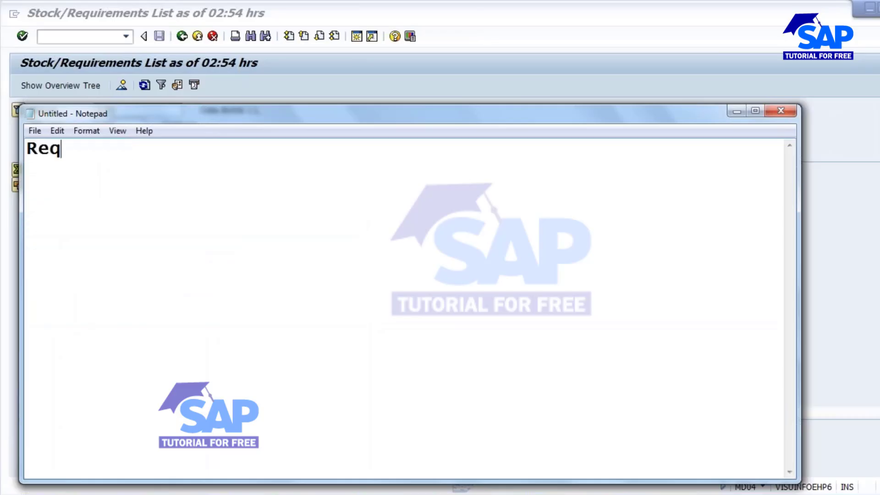
pyautogui.write('- 500')
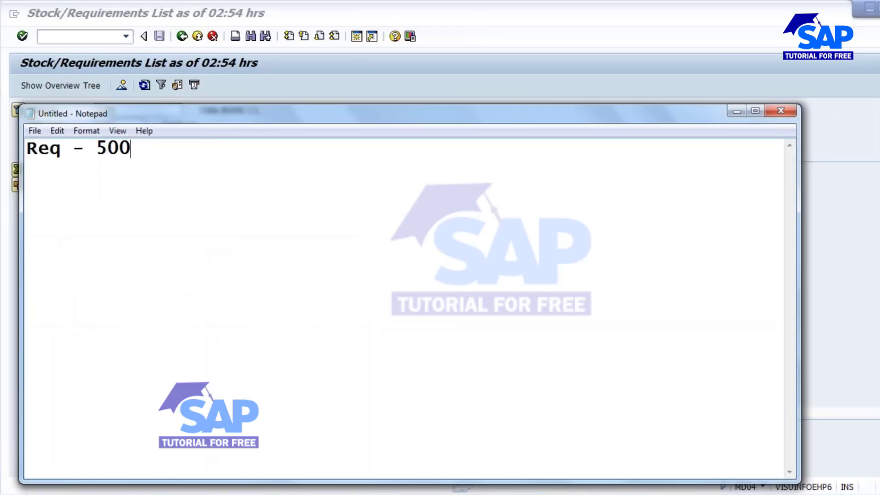
pyautogui.press('Return')
pyautogui.press('Return')
pyautogui.press('Return')
pyautogui.hotkey('alt', 'Tab')
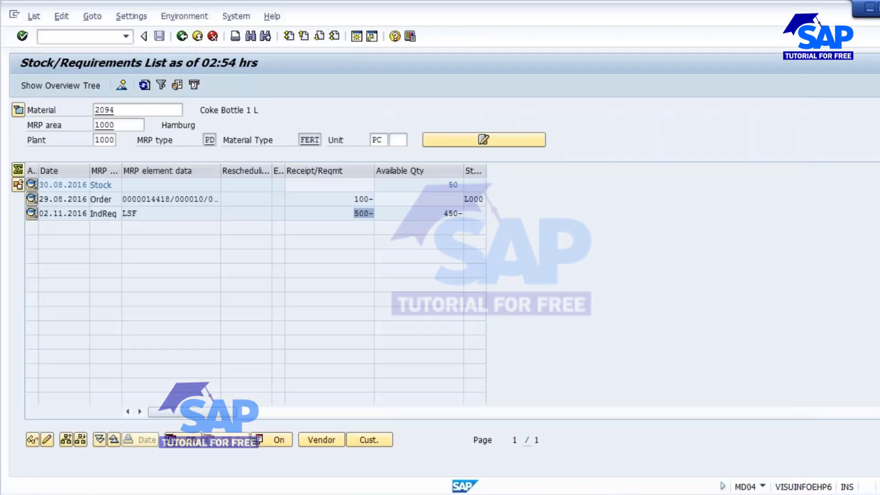
# Highlight the available stock quantity in the stock/requirements list and add the line "Stock - 50" to the Notepad notes
pyautogui.moveTo(438, 186); pyautogui.dragTo(464, 186)
pyautogui.hotkey('alt', 'Tab')
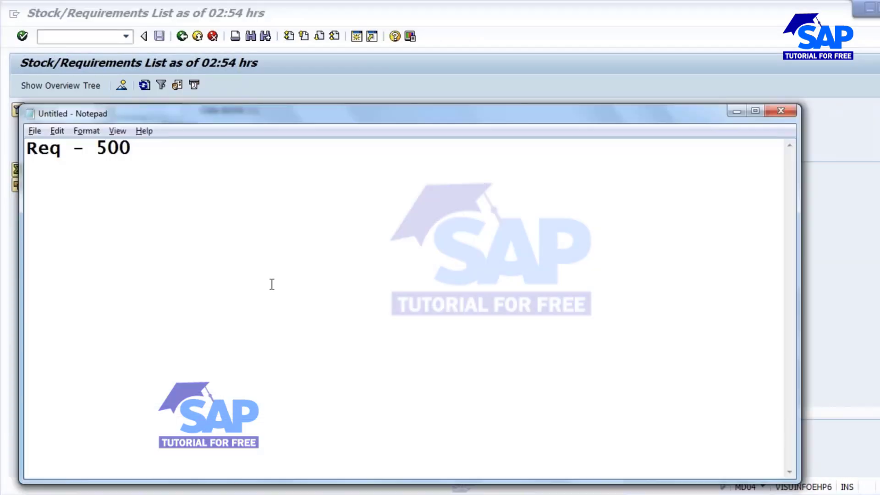
pyautogui.write('Stock ')
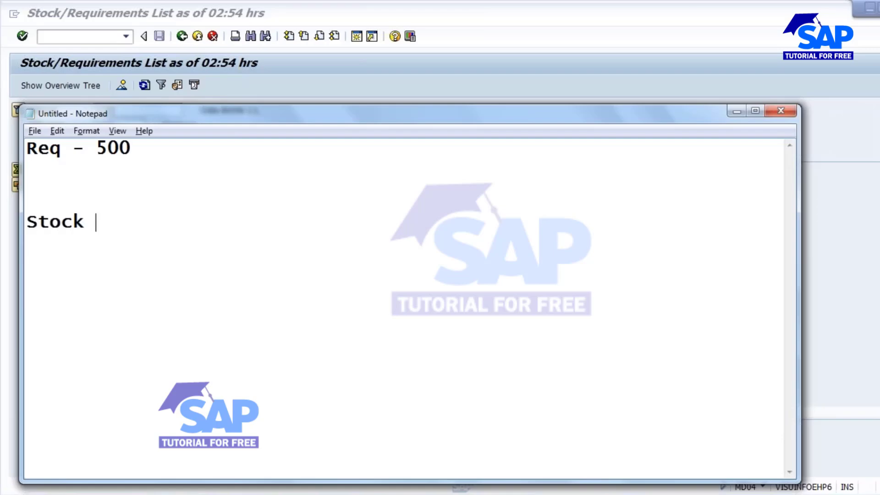
pyautogui.write('- 50')
pyautogui.hotkey('alt', 'Tab')
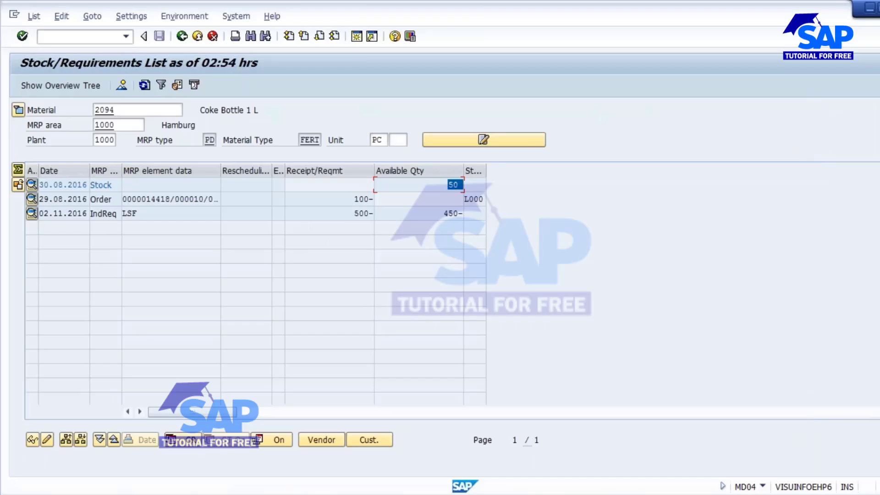
# Start transaction CO01 in the planning file entries session and consult the stock/requirements list for the material number
pyautogui.moveTo(700, 466)
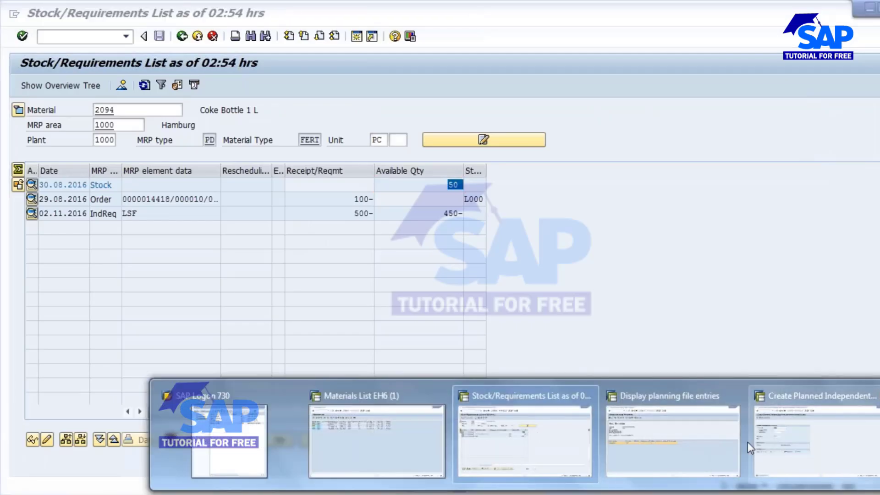
pyautogui.click(639, 439)
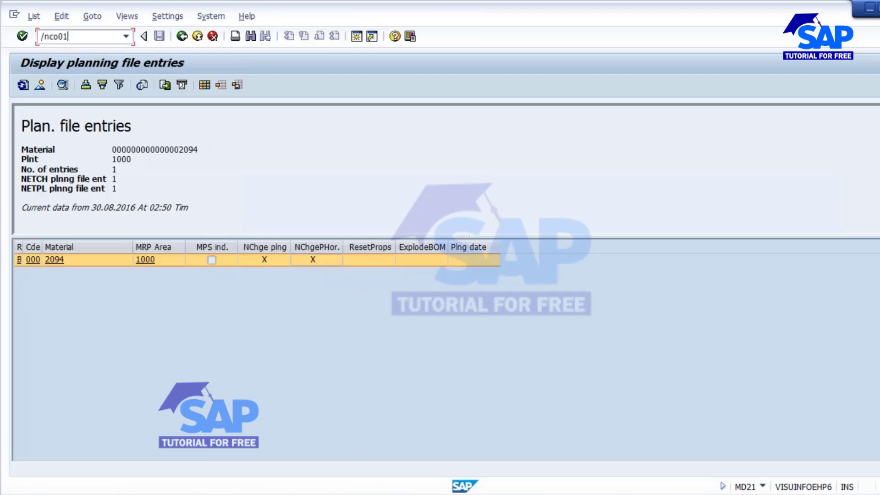
pyautogui.press('Return')
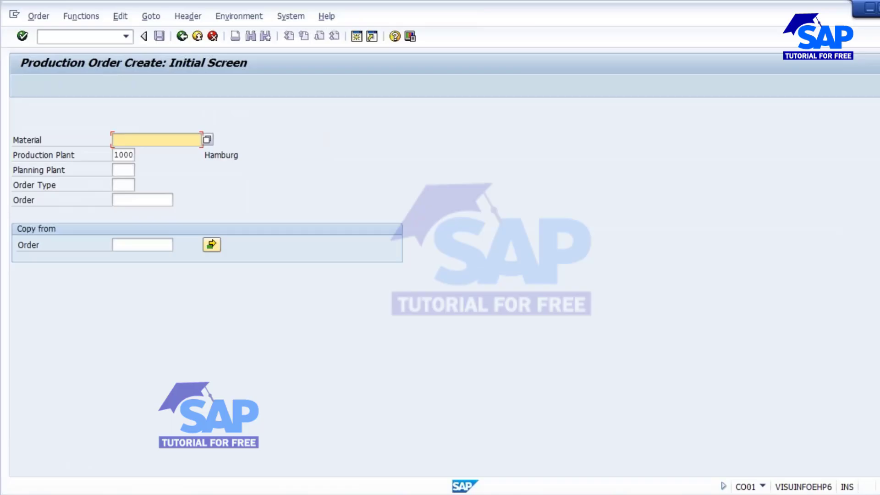
pyautogui.click(527, 494)
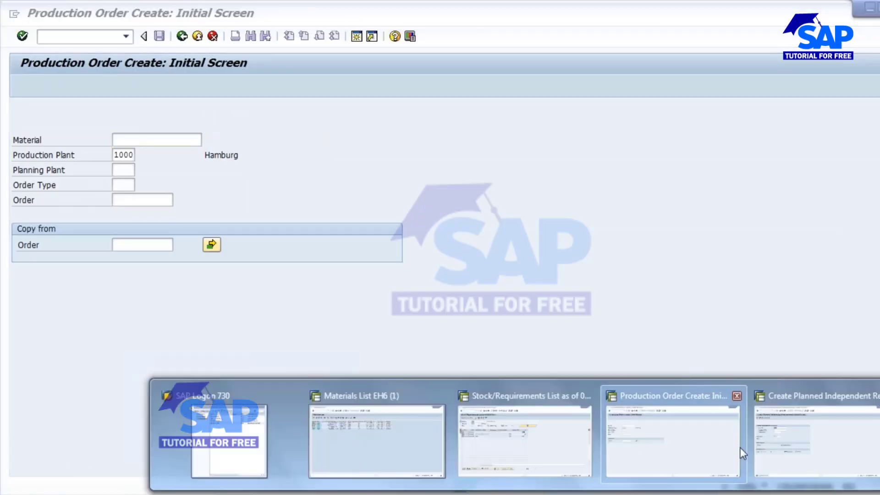
pyautogui.click(530, 444)
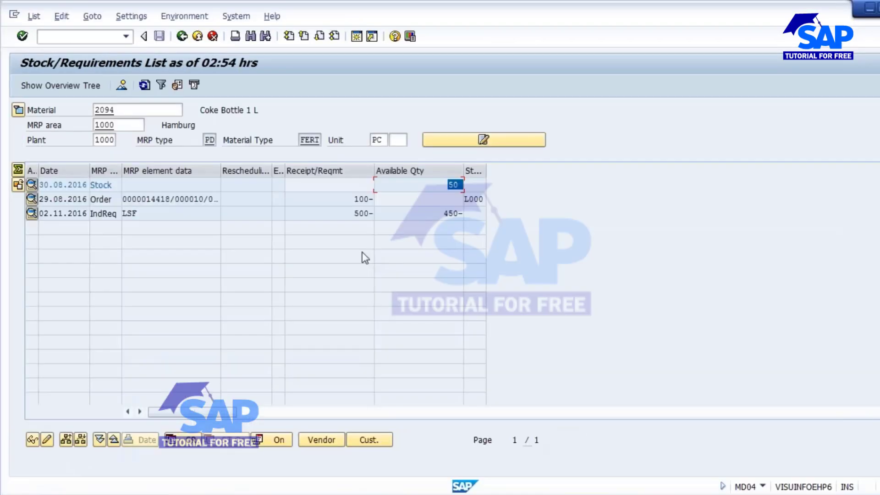
pyautogui.hotkey('alt', 'Tab')
# Enter material 2094 with order type PP01 for plant 1000 and open the production order header
pyautogui.write('2094')
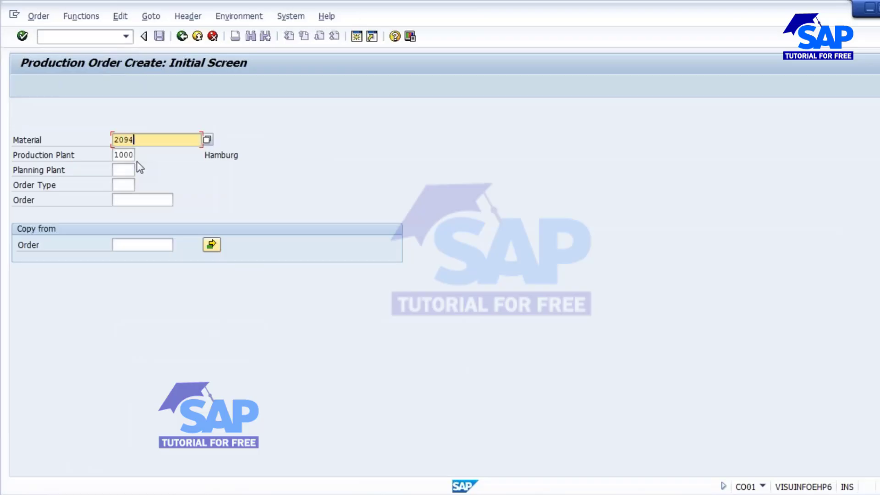
pyautogui.press('Tab')
pyautogui.press('Tab')
pyautogui.press('Tab')
pyautogui.write('pp0')
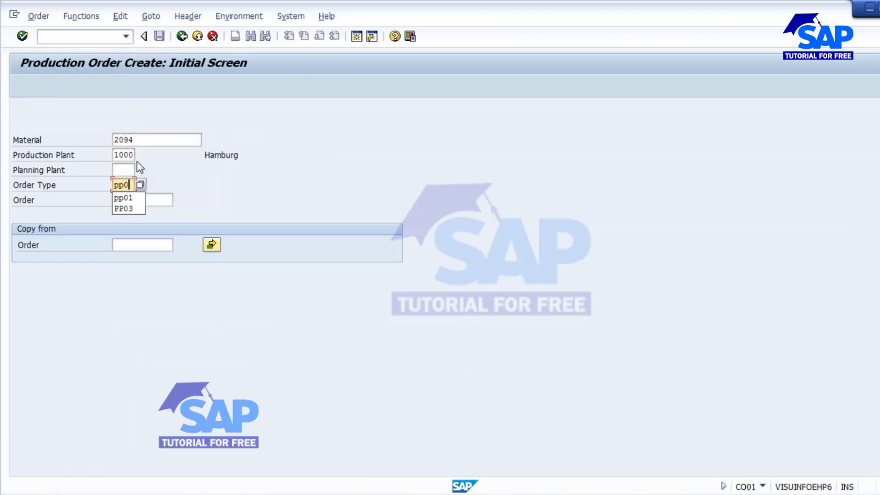
pyautogui.write('1')
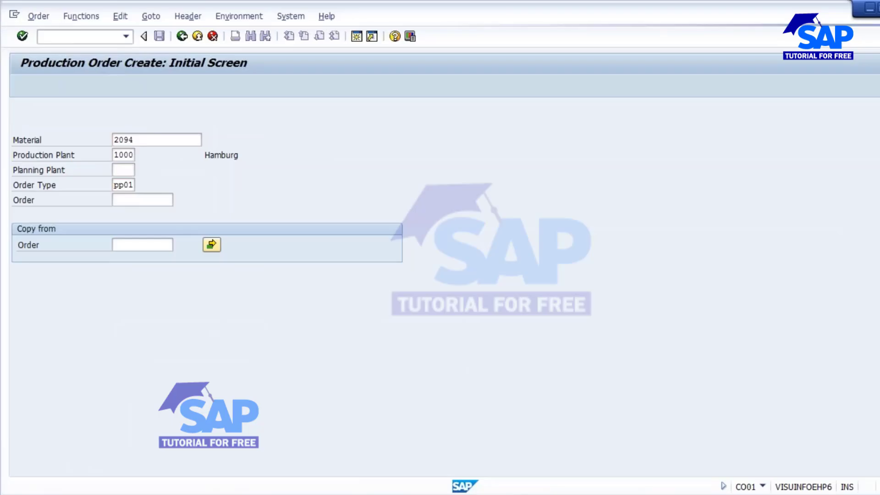
pyautogui.press('Return')
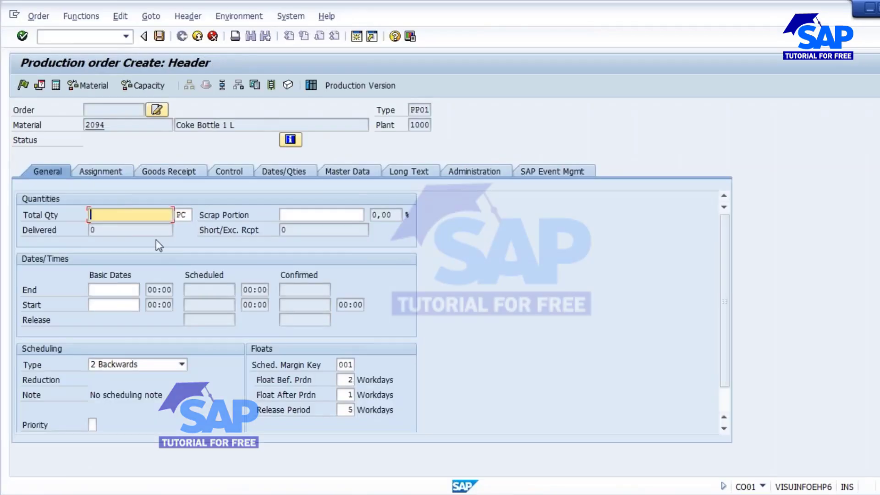
# Set the production order's total quantity to 50 PC and its scheduling type to Current date, and schedule it
pyautogui.write('50')
pyautogui.click(183, 364)
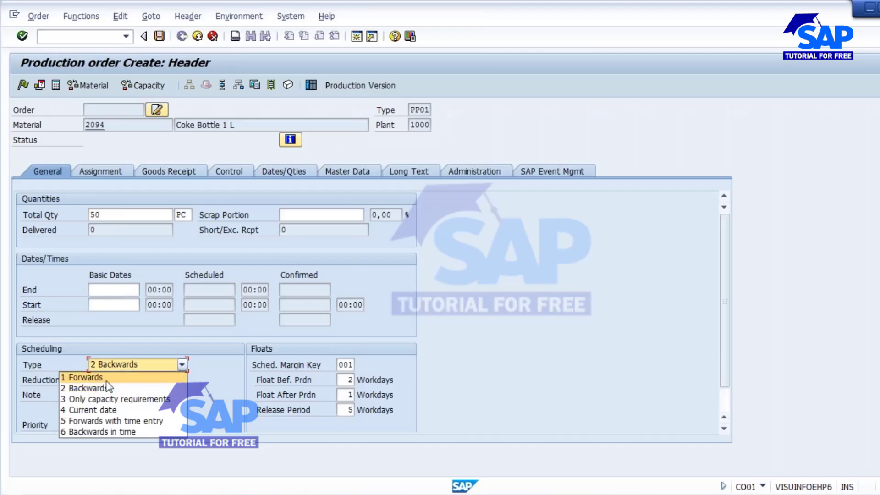
pyautogui.click(109, 410)
pyautogui.press('Return')
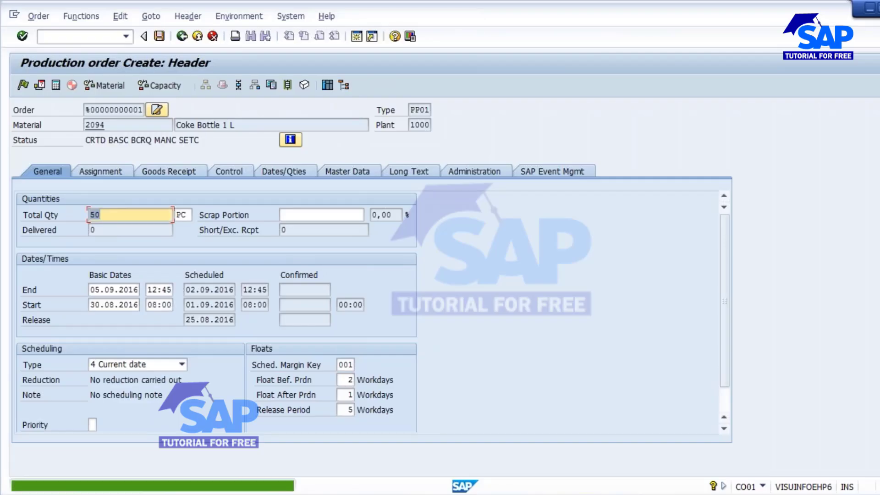
# Display the production order's goods receipt data and save the order, accepting the cost calculation log's deletion
pyautogui.click(178, 173)
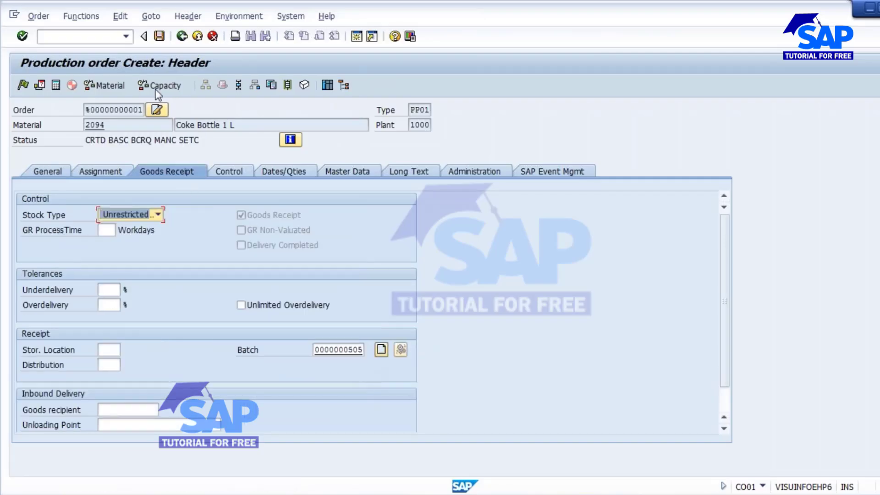
pyautogui.click(159, 36)
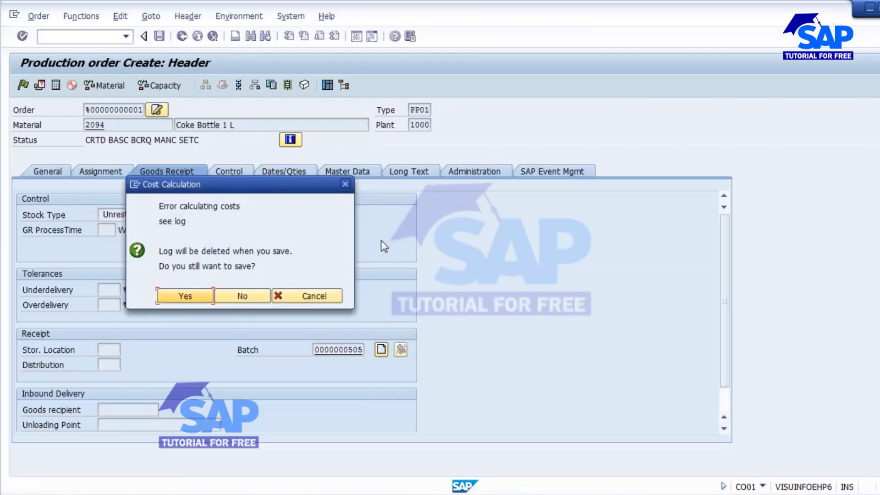
pyautogui.click(179, 298)
pyautogui.press('Return')
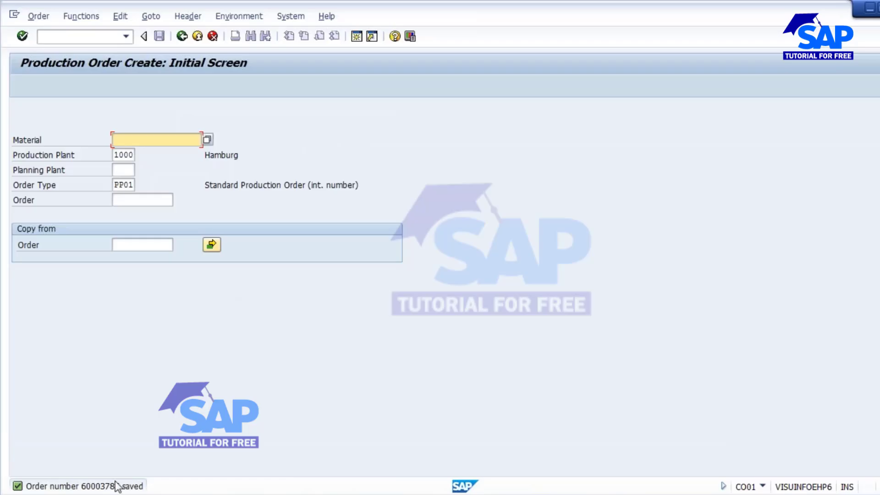
# Reload the stock/requirements list for material 2094 and highlight the new production order's receipt quantity
pyautogui.moveTo(526, 485)
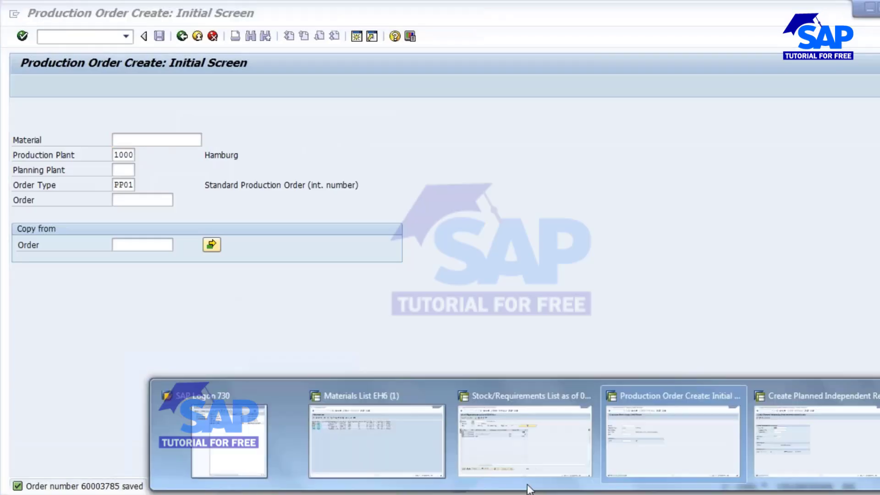
pyautogui.click(482, 431)
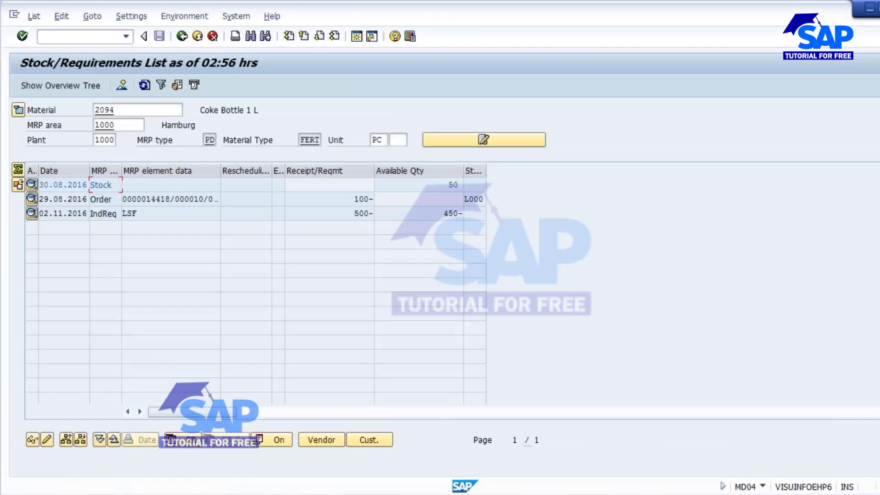
pyautogui.click(145, 85)
pyautogui.click(182, 36)
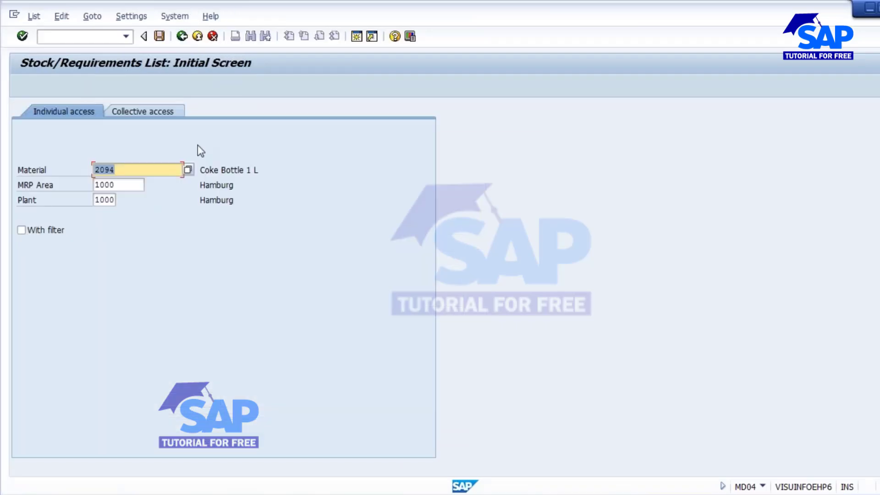
pyautogui.press('Return')
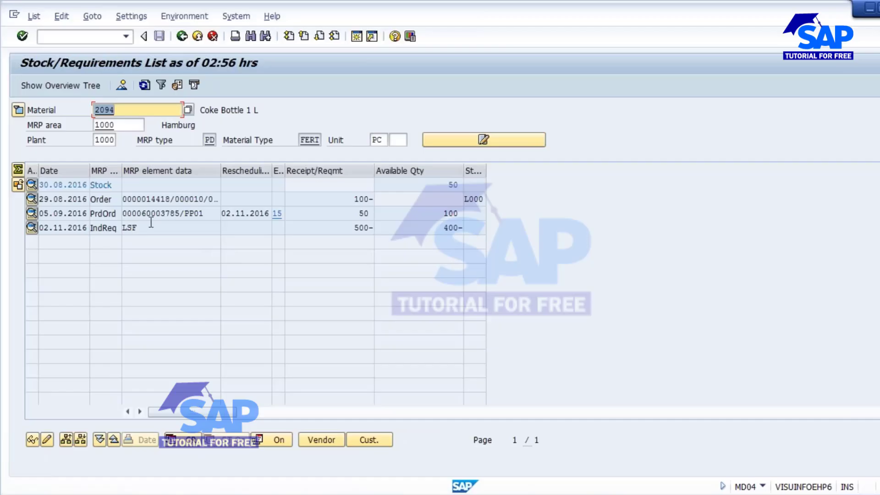
pyautogui.click(364, 213)
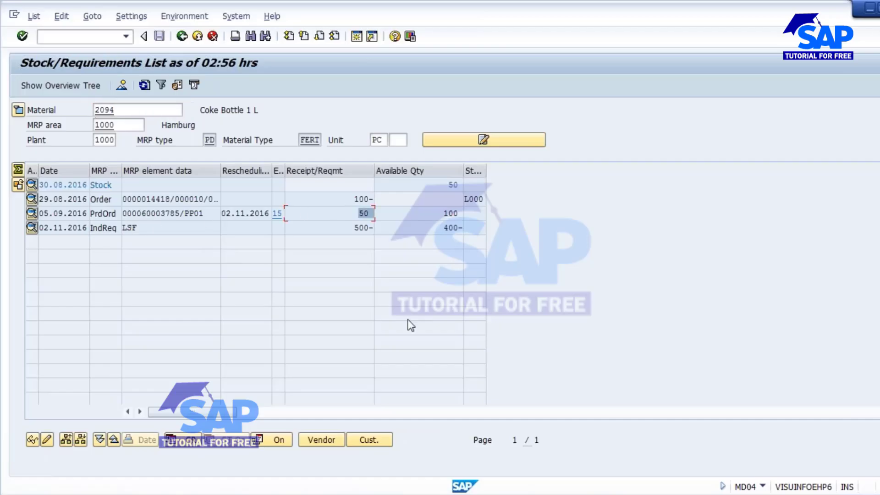
# Add the line "Prod order - 50" below the stock line in Notepad, placing the window beside the stock/requirements list
pyautogui.click(355, 494)
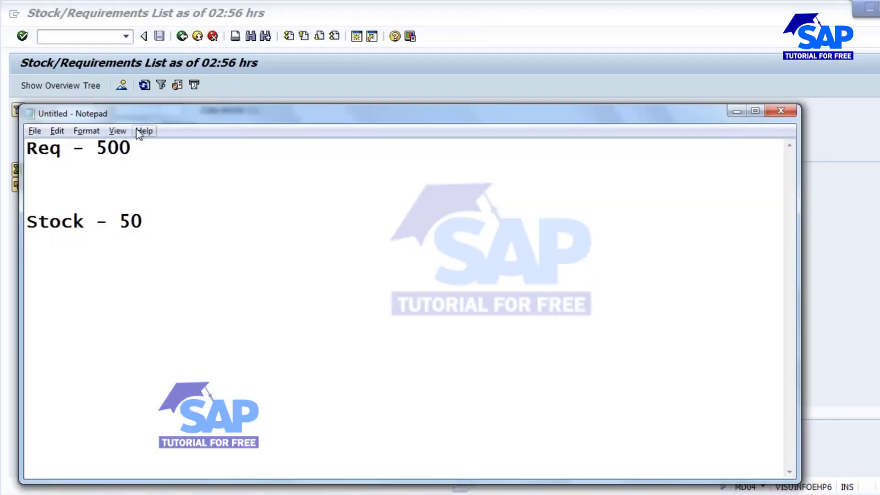
pyautogui.moveTo(138, 116); pyautogui.dragTo(538, 102)
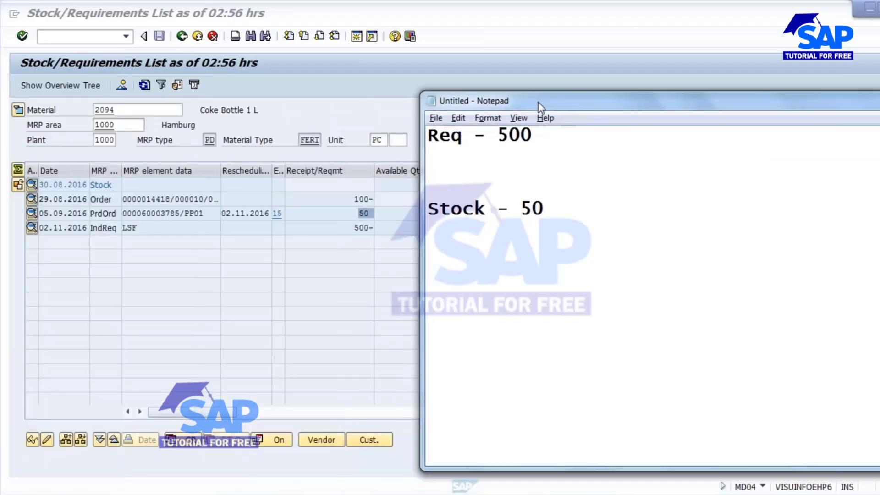
pyautogui.click(349, 228)
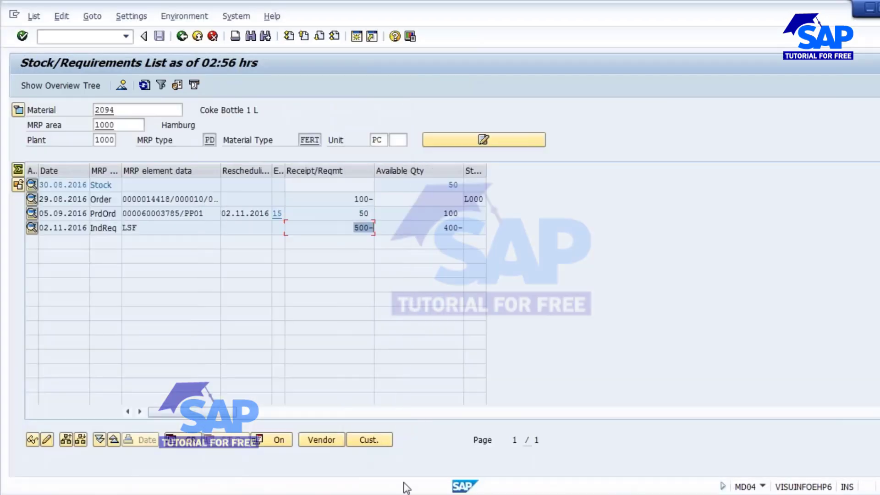
pyautogui.click(316, 493)
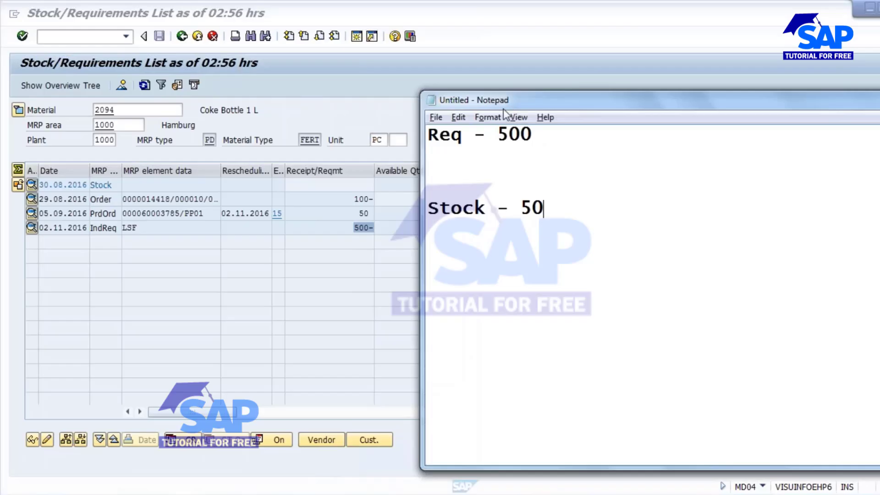
pyautogui.moveTo(503, 109); pyautogui.dragTo(414, 129)
pyautogui.press('Return')
pyautogui.write('Prod')
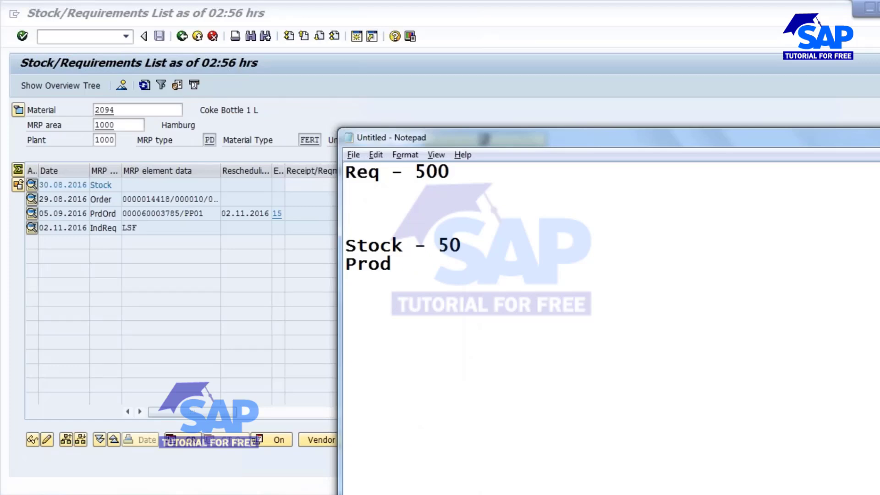
pyautogui.write(' order -')
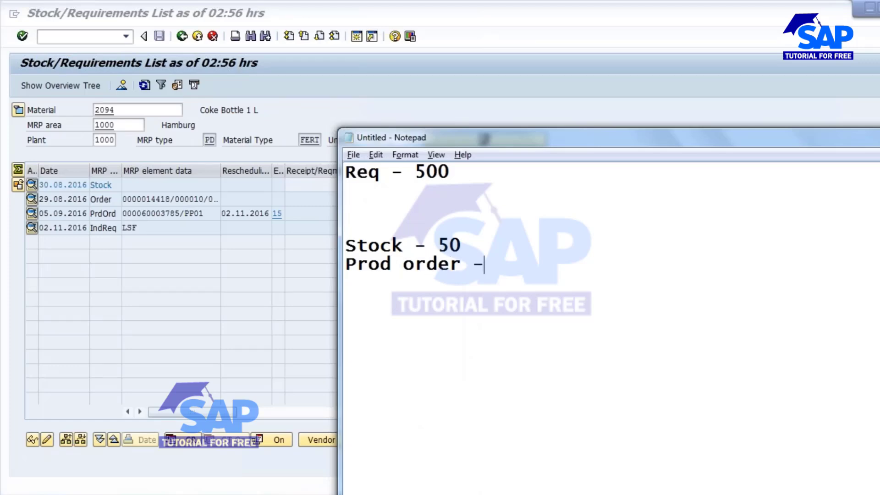
pyautogui.write(' 50')
pyautogui.moveTo(513, 141); pyautogui.dragTo(417, 98)
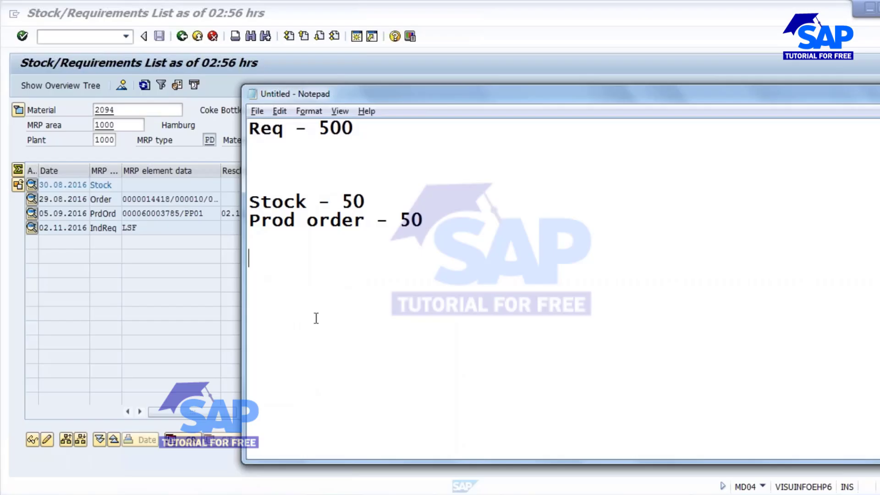
# Write the net requirement calculation "500 - (50+50) = 400" in Notepad below the stock and production order lines
pyautogui.press('Return')
pyautogui.write('500 -')
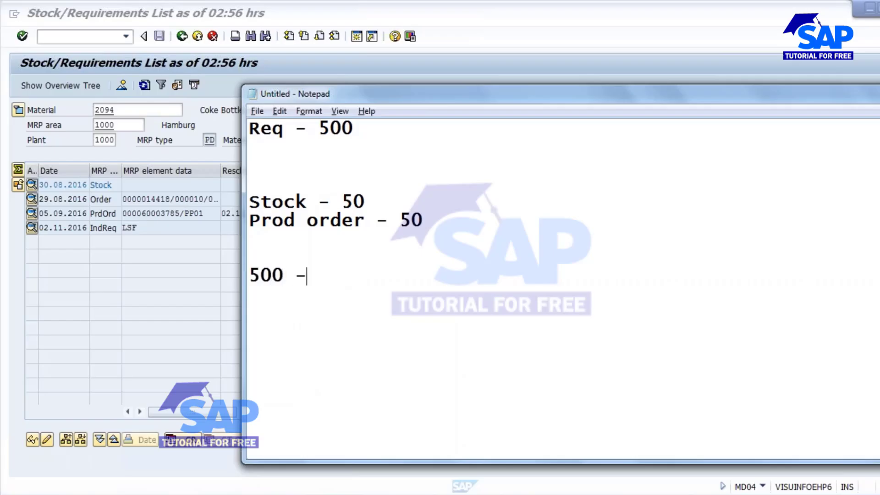
pyautogui.doubleClick(350, 200)
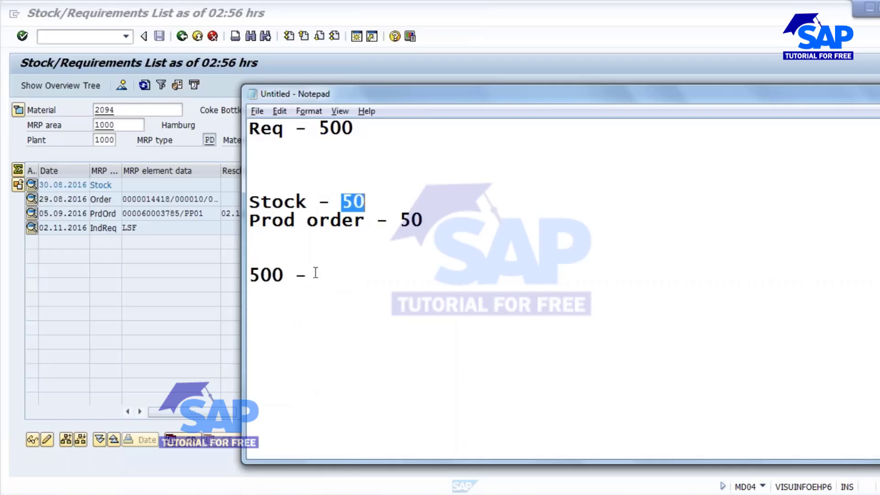
pyautogui.click(315, 275)
pyautogui.write('(')
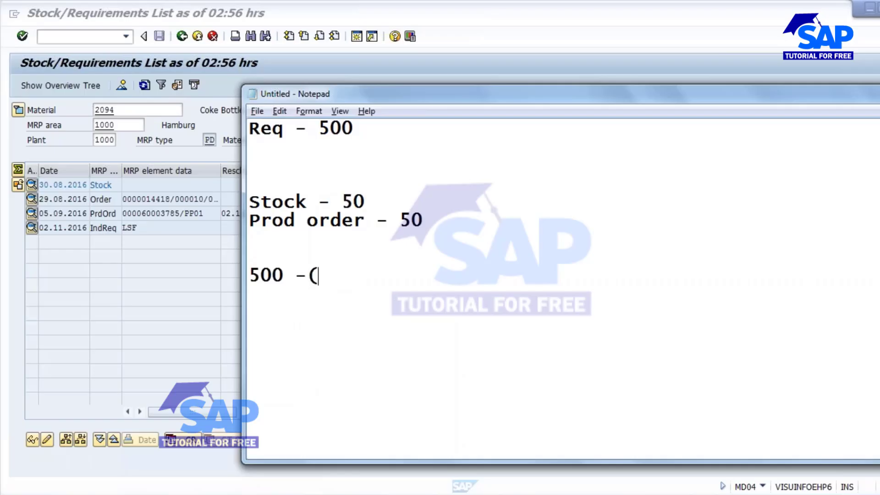
pyautogui.write('50+50)')
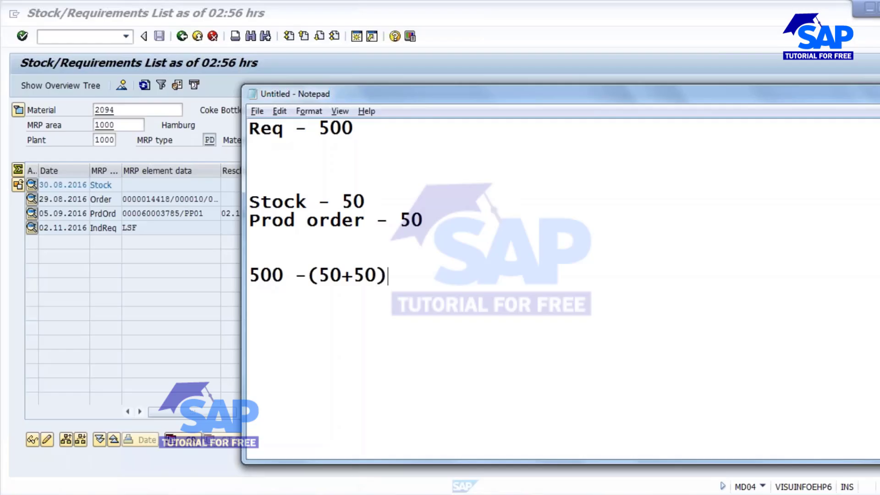
pyautogui.write(' =')
pyautogui.click(315, 276)
pyautogui.press('Left')
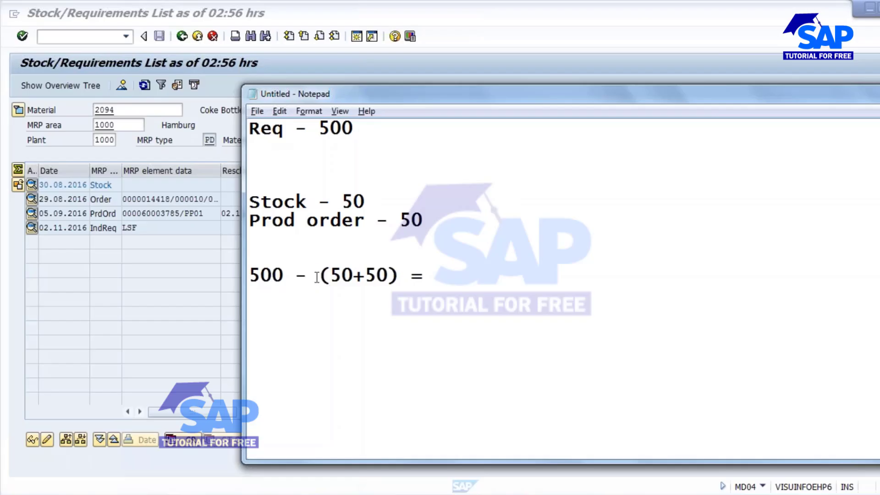
pyautogui.click(353, 276)
pyautogui.click(447, 280)
pyautogui.write('400')
# In the SAP stock/requirements list, check material 2094's strategy group in the header details, hide them again, and highlight the sales order's requirement quantity
pyautogui.click(171, 287)
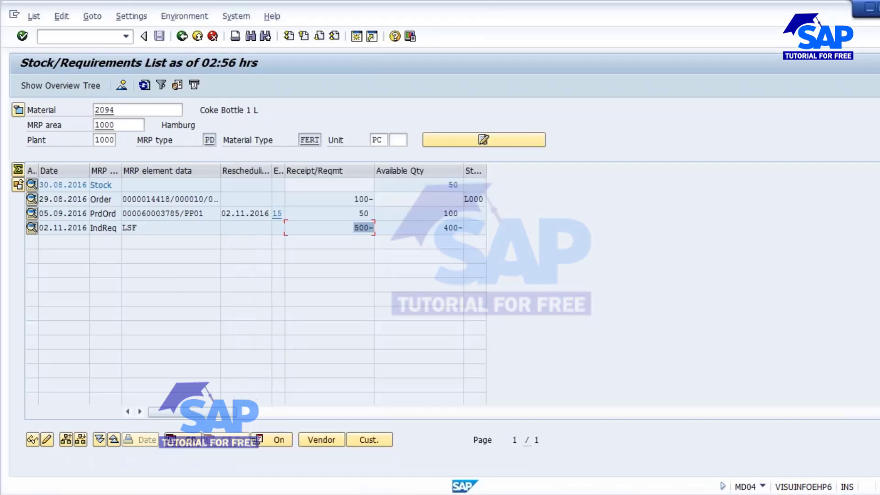
pyautogui.click(19, 112)
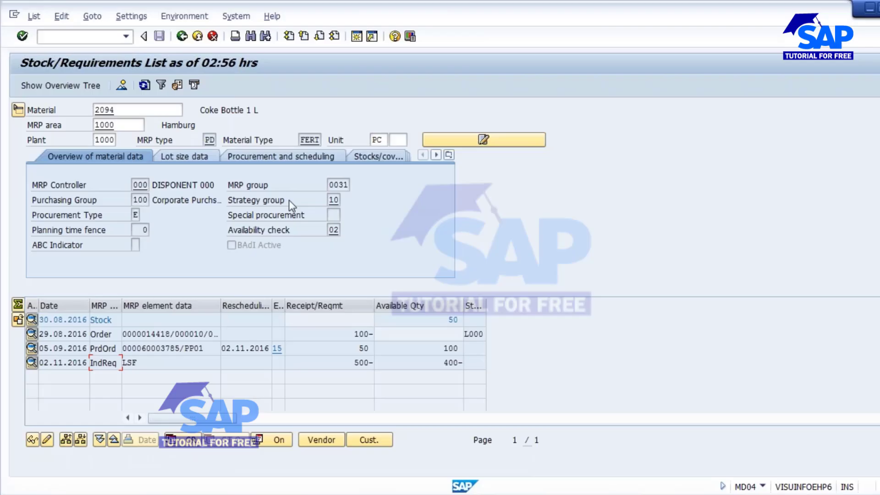
pyautogui.click(333, 199)
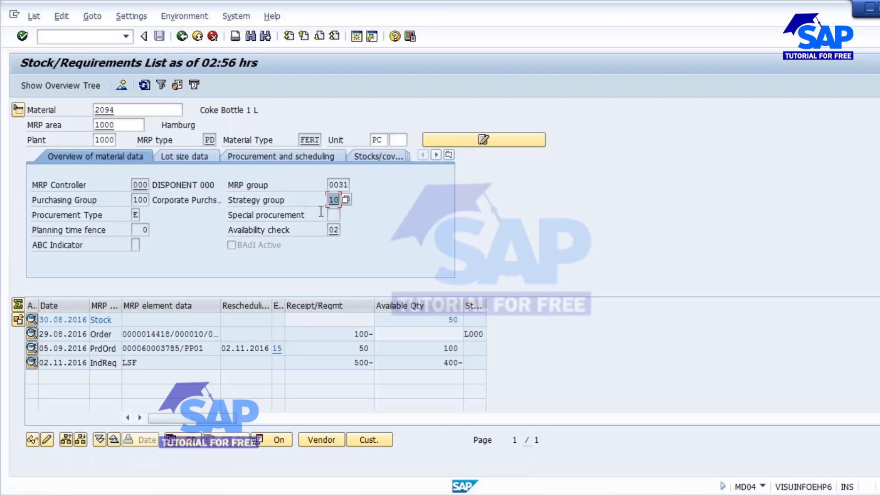
pyautogui.click(18, 110)
pyautogui.click(216, 198)
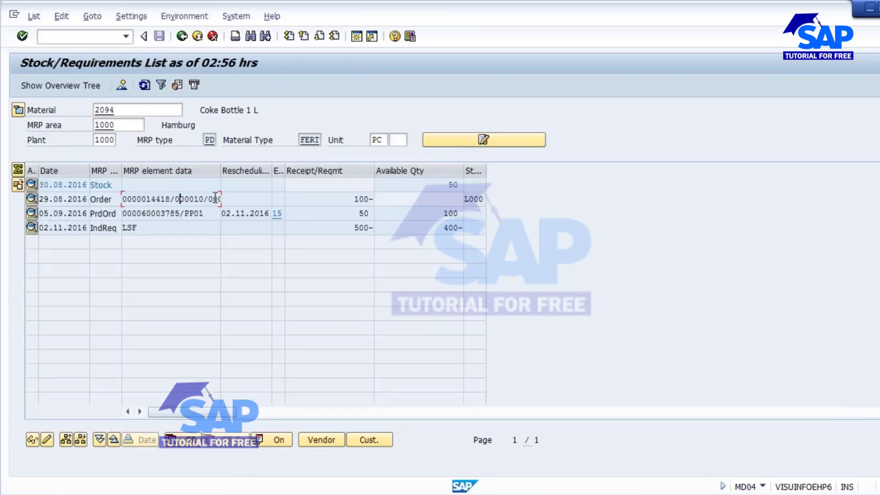
pyautogui.click(353, 198)
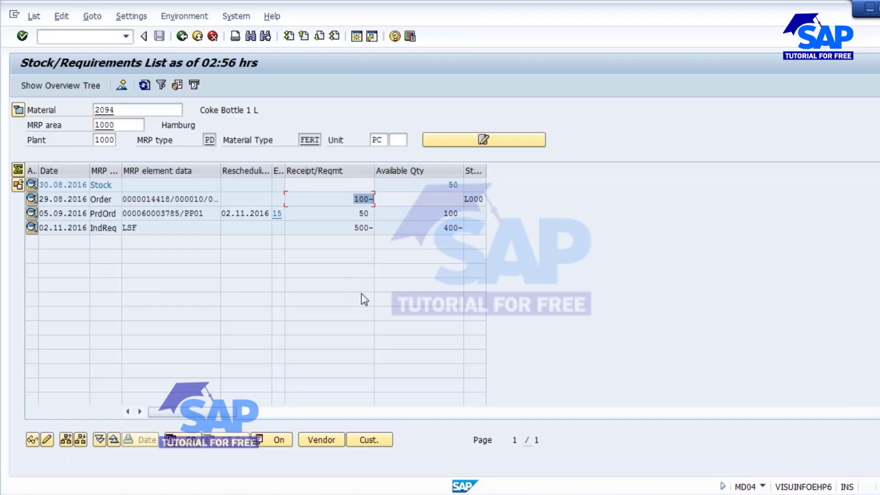
# Highlight the calculation result 400 in Notepad, and switch to PowerPoint to show the Lot size Procedures slide
pyautogui.hotkey('alt', 'Tab')
pyautogui.moveTo(445, 275); pyautogui.dragTo(509, 271)
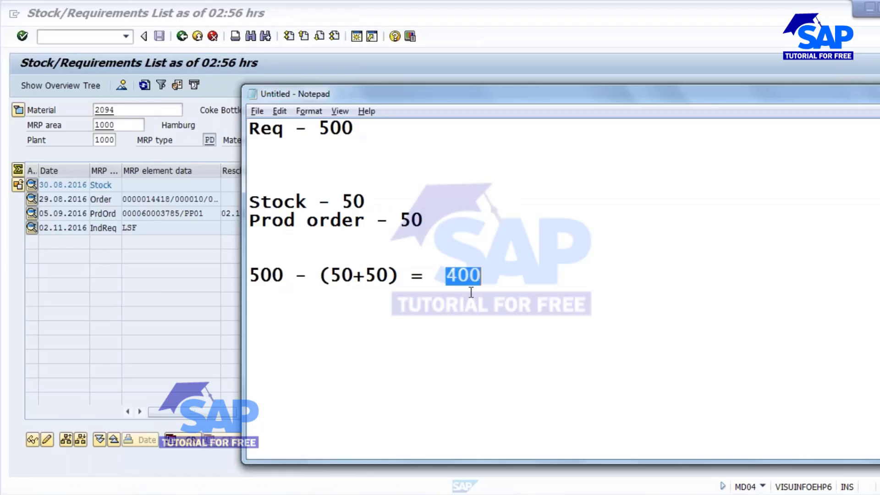
pyautogui.click(380, 296)
pyautogui.moveTo(445, 275); pyautogui.dragTo(517, 281)
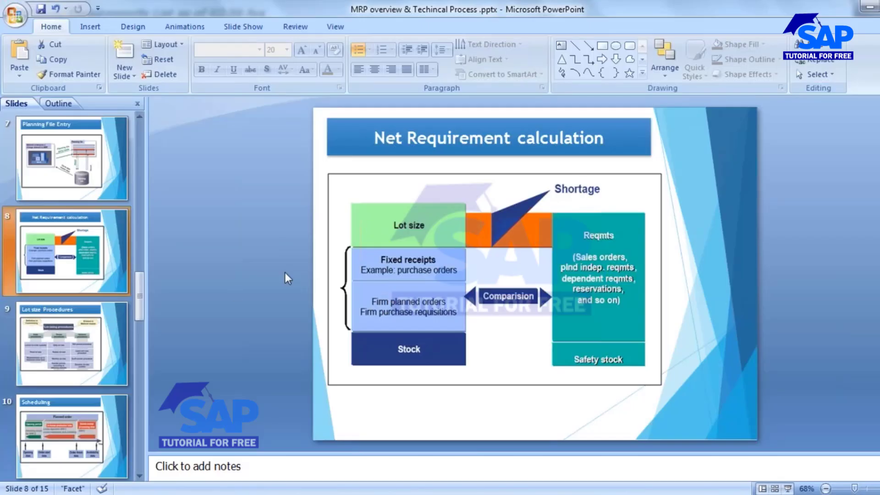
pyautogui.click(60, 329)
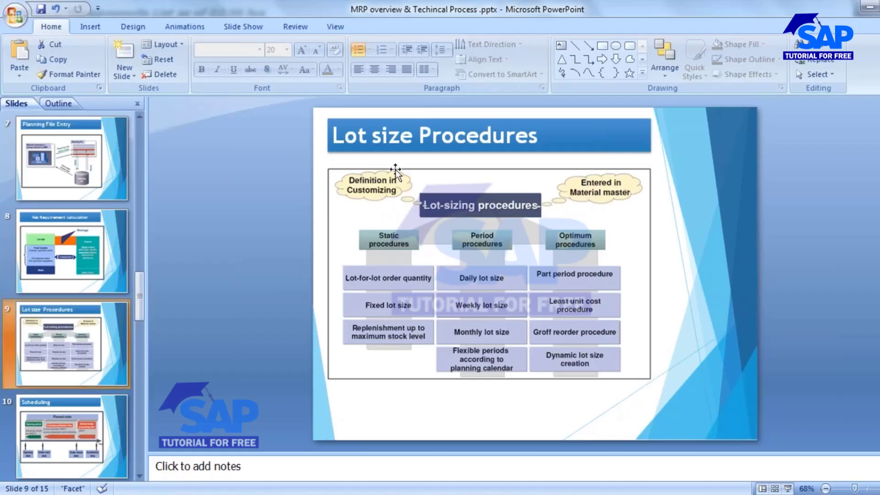